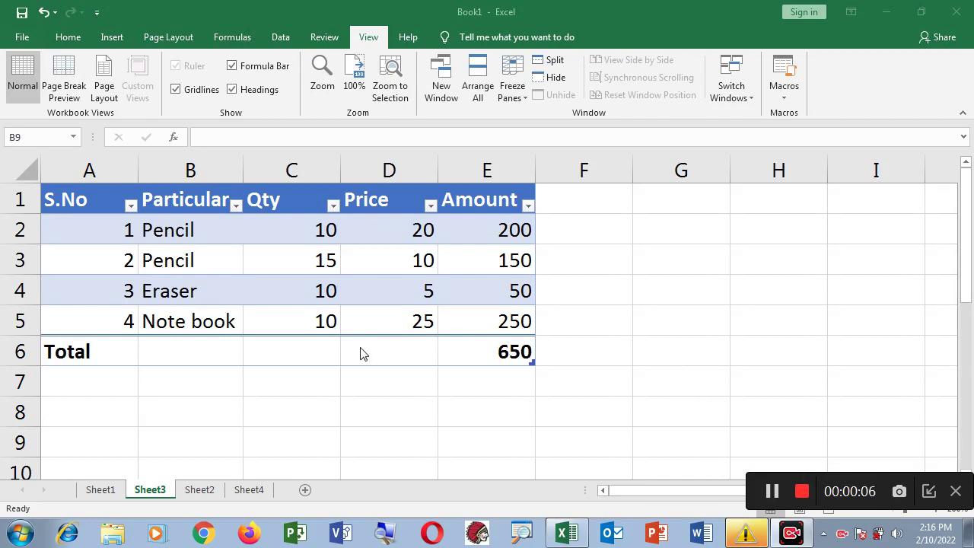
Step: Examine the column headers of the existing table on Sheet3, from S.No to Amount
left_click(274, 294)
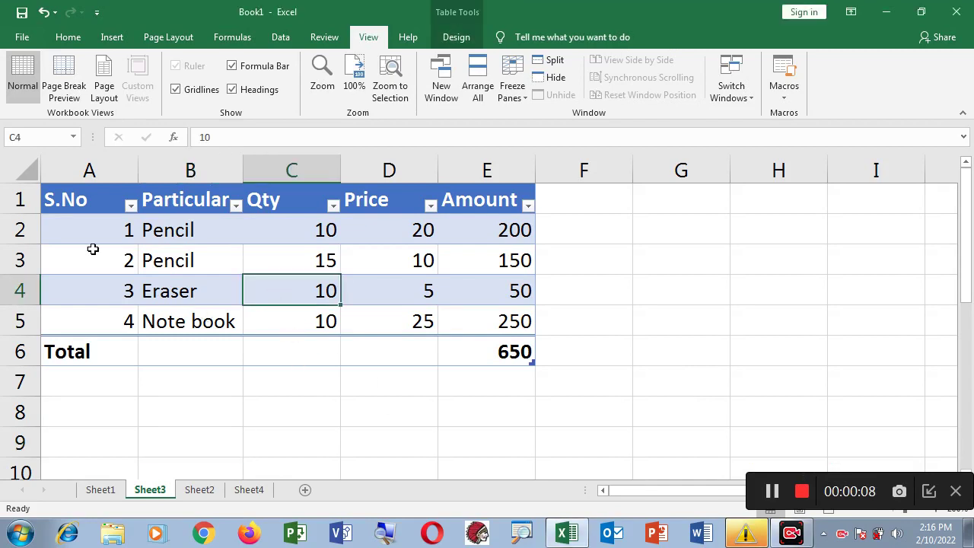
left_click(82, 196)
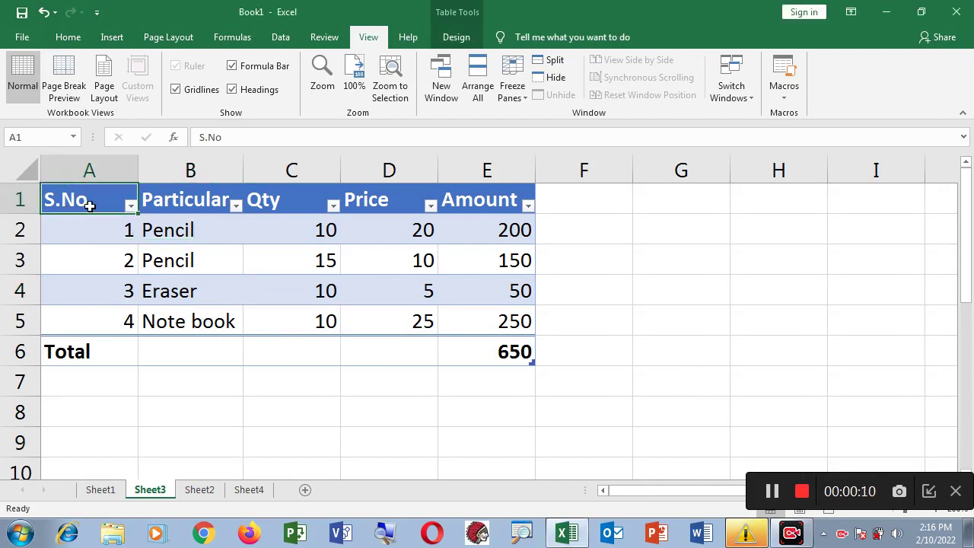
left_click(193, 203)
left_click(299, 201)
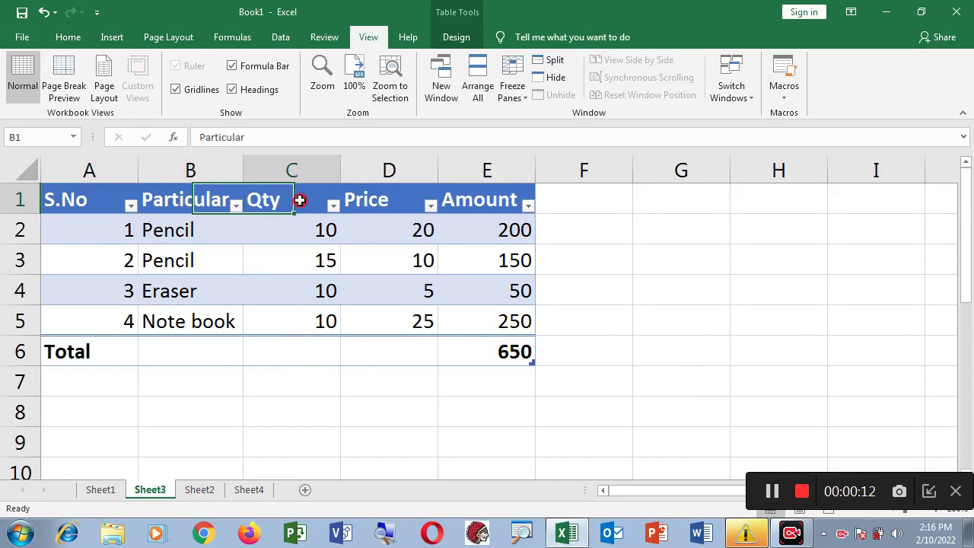
left_click(376, 204)
left_click(458, 199)
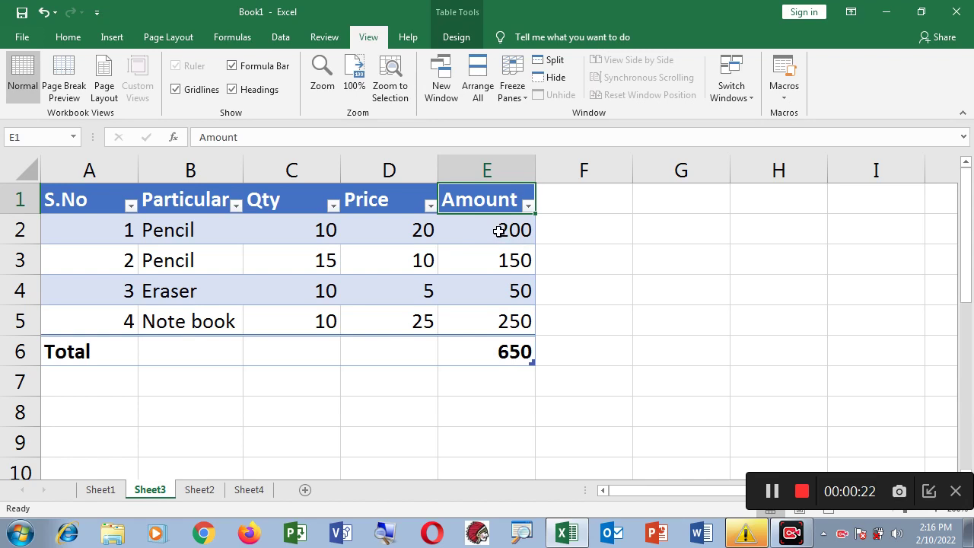
Step: Add a new worksheet and set its zoom magnification to 200%
left_click(304, 491)
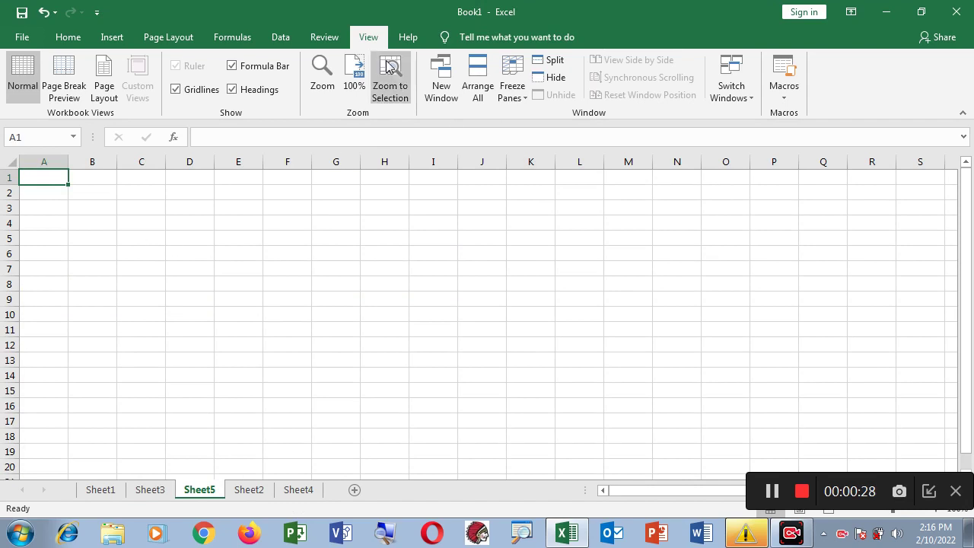
left_click(322, 77)
left_click(496, 194)
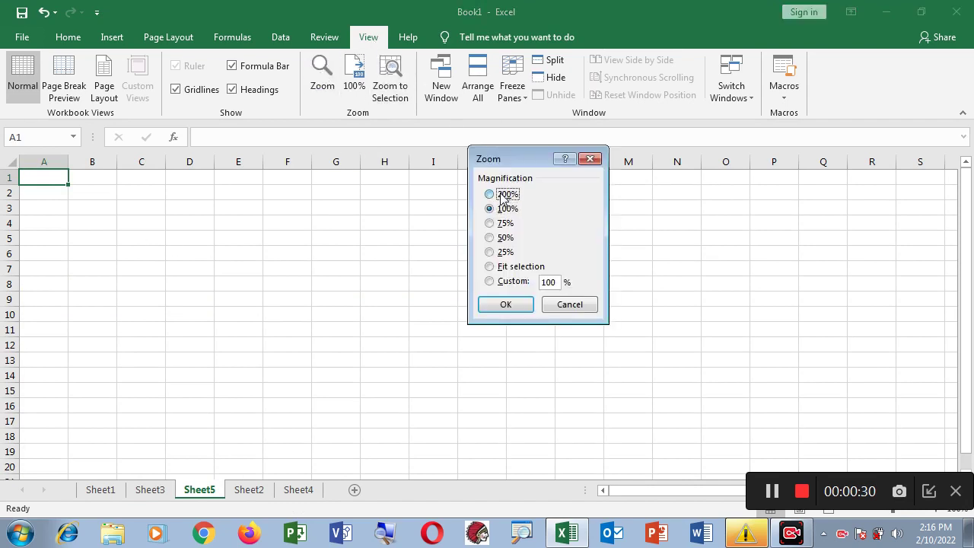
left_click(507, 305)
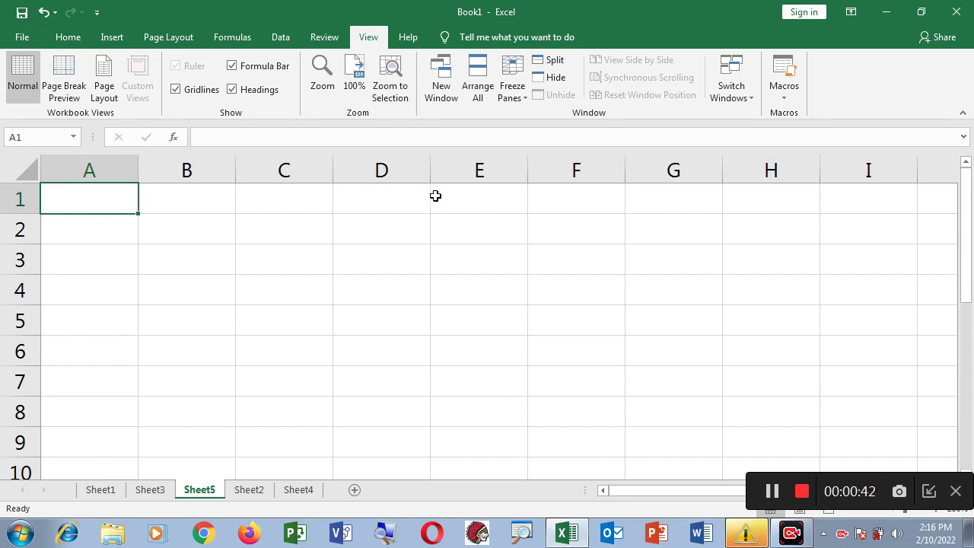
Step: Enter the headers S.No, Particular, Qty, Price and Amount in cells A1 to E1
type("S.No")
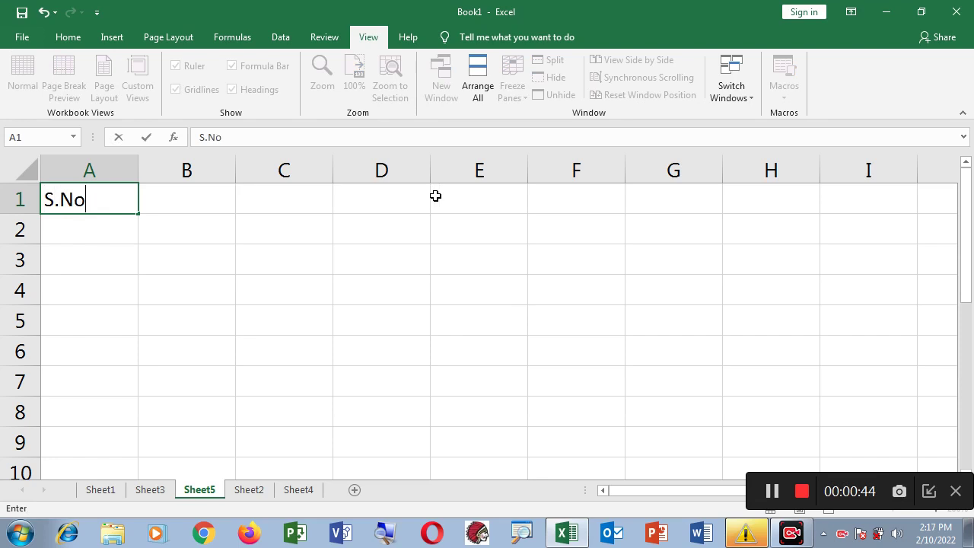
key("Tab")
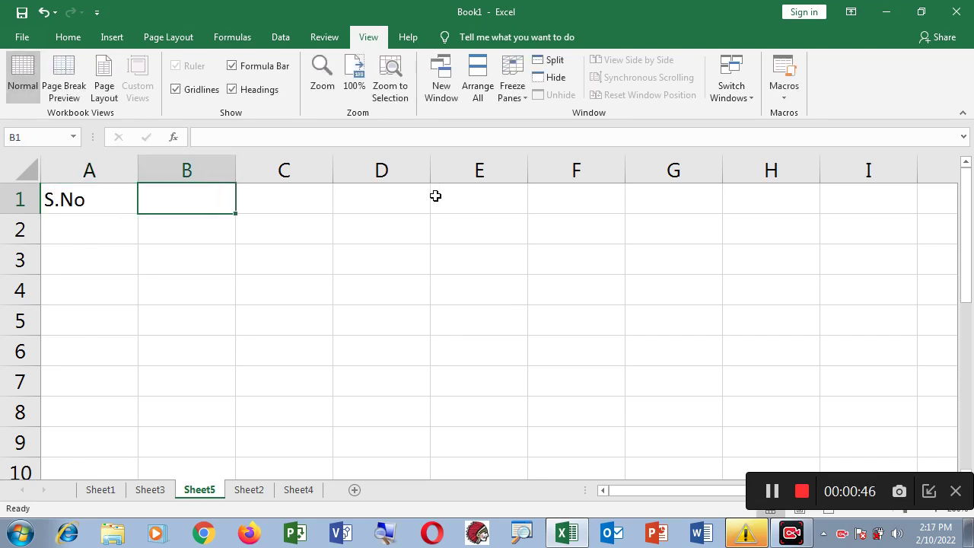
type("Particl")
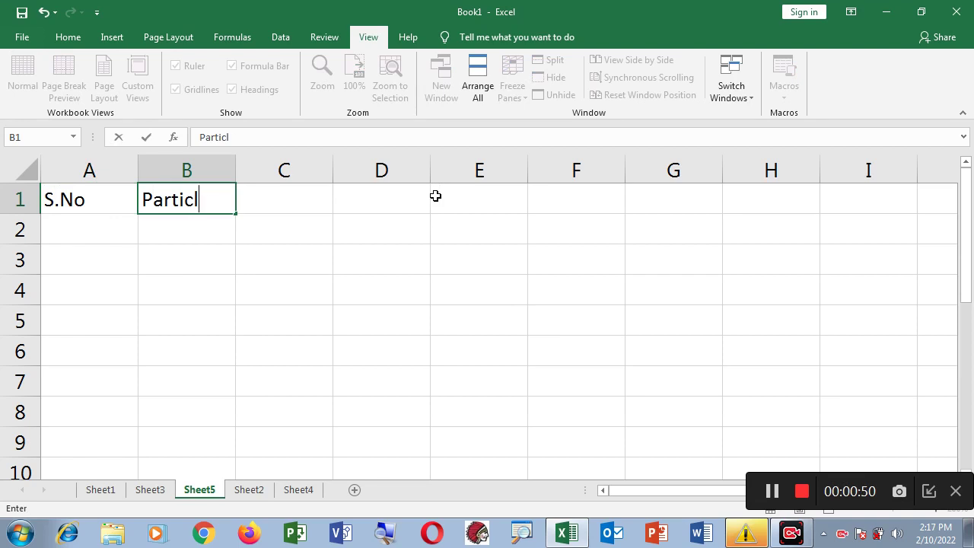
key("BackSpace")
type("ular")
key("Tab")
type("Qt")
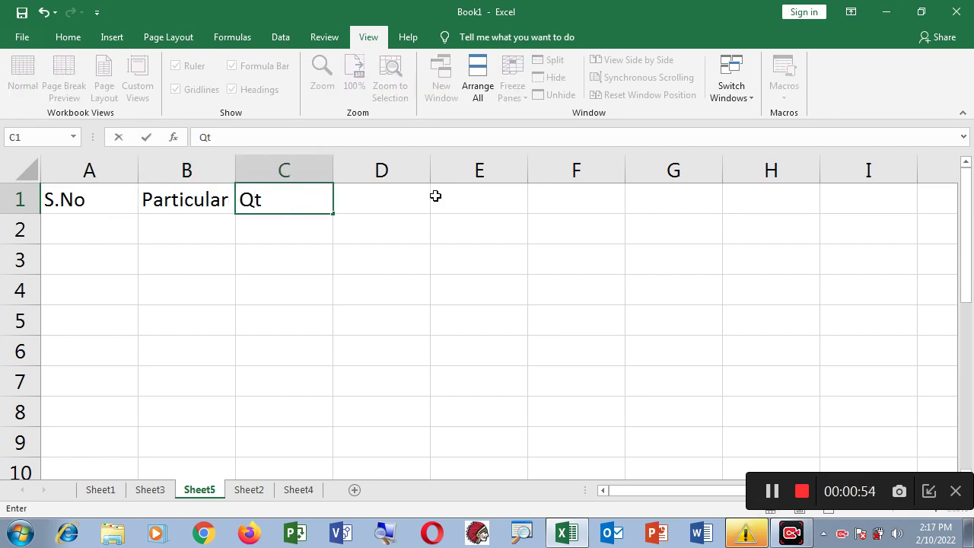
type("y")
key("Tab")
type("Price")
key("Tab")
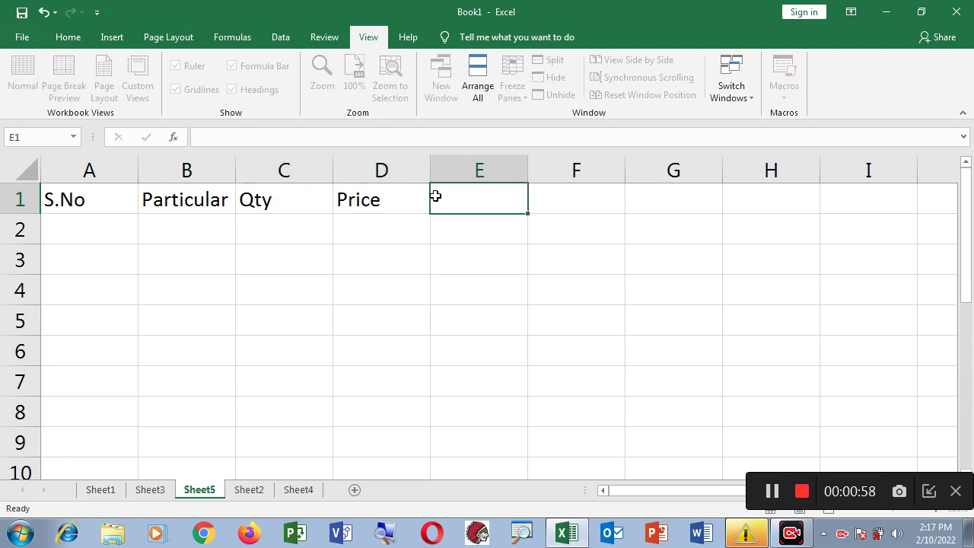
type("Amount")
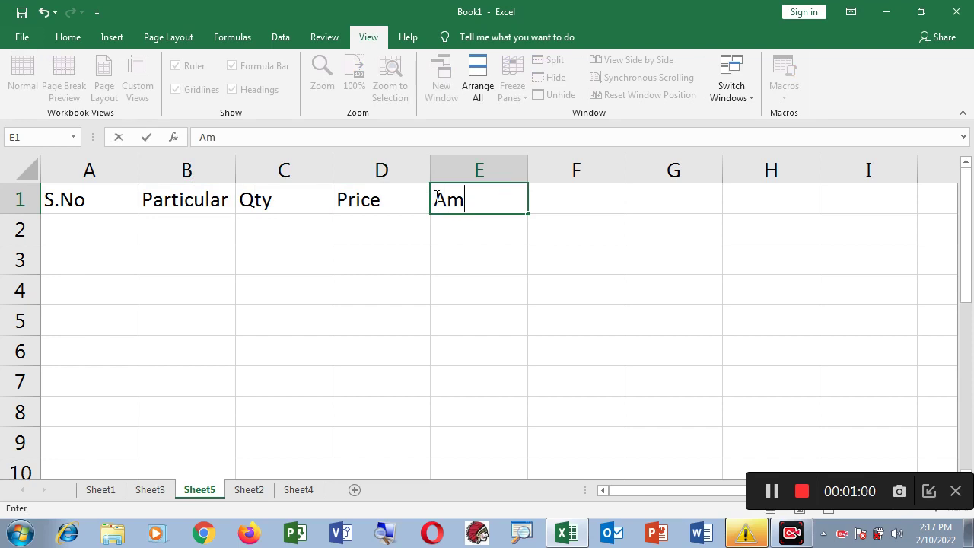
left_click(378, 335)
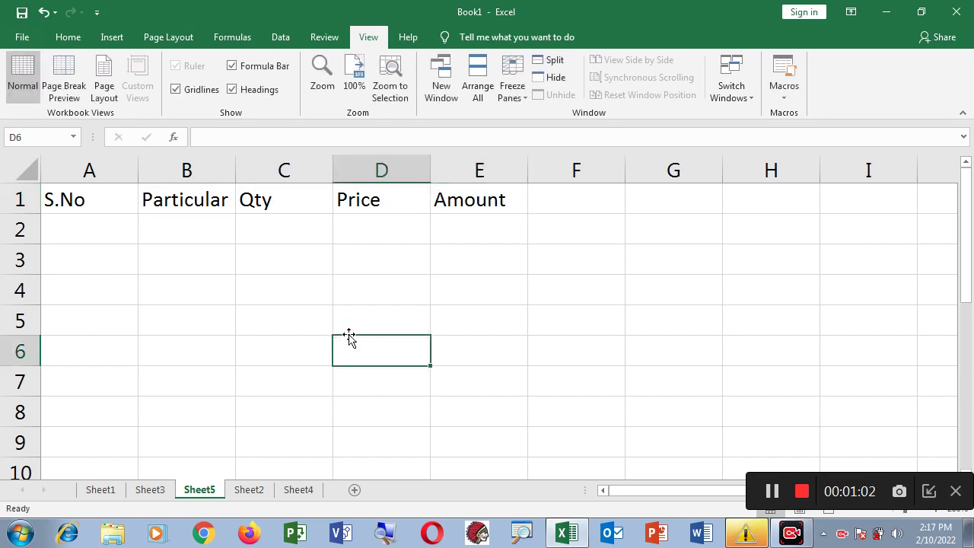
Step: Center the header cells A1 to E1 horizontally and make their text bold
left_click(104, 232)
left_click_drag(71, 200, 477, 203)
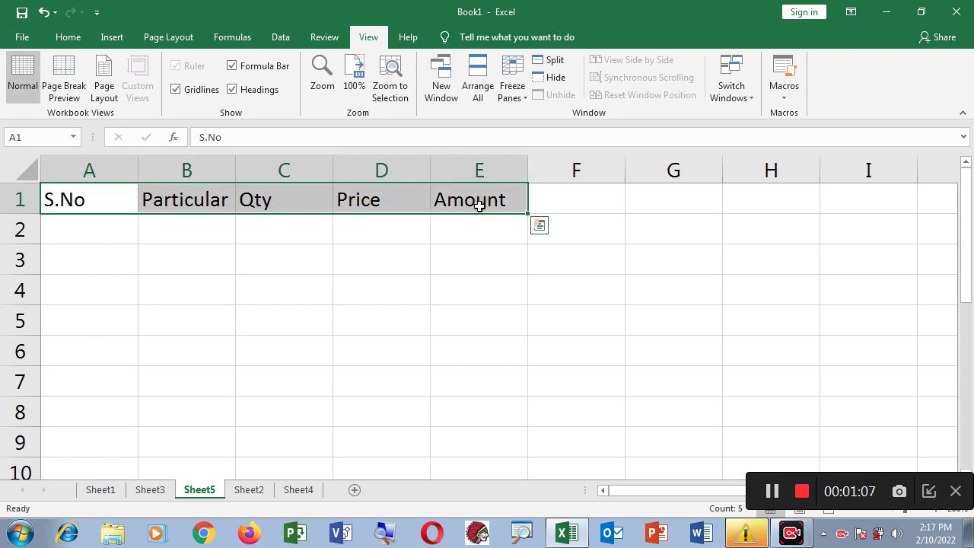
left_click(68, 37)
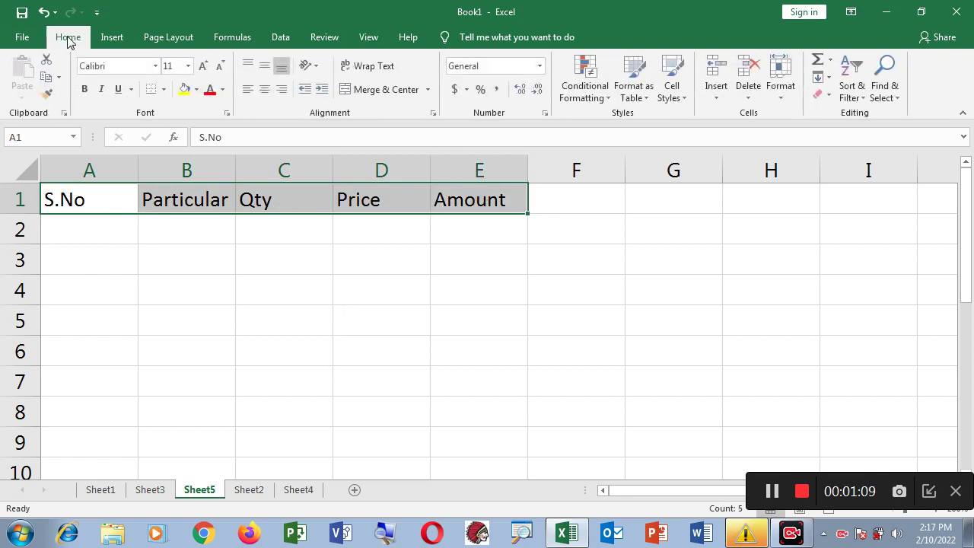
left_click(265, 90)
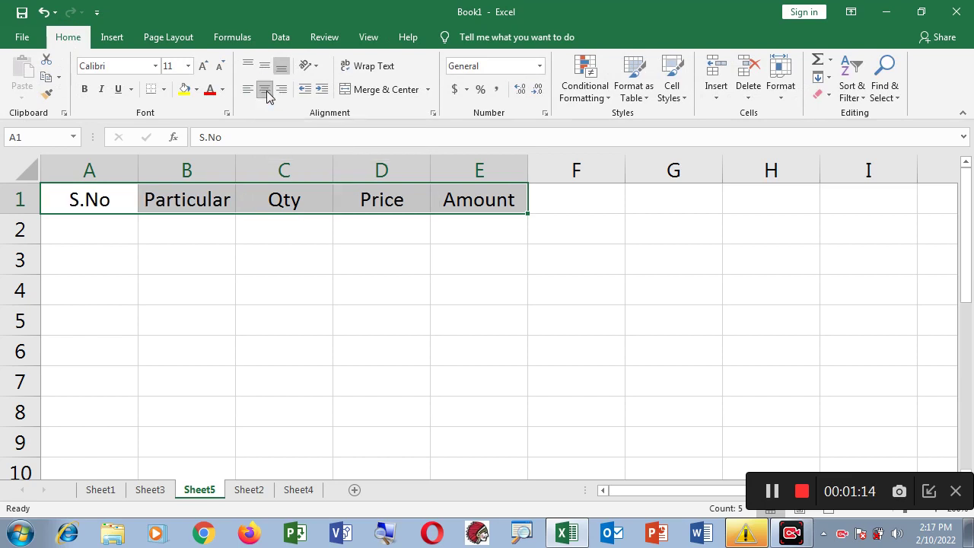
left_click(85, 91)
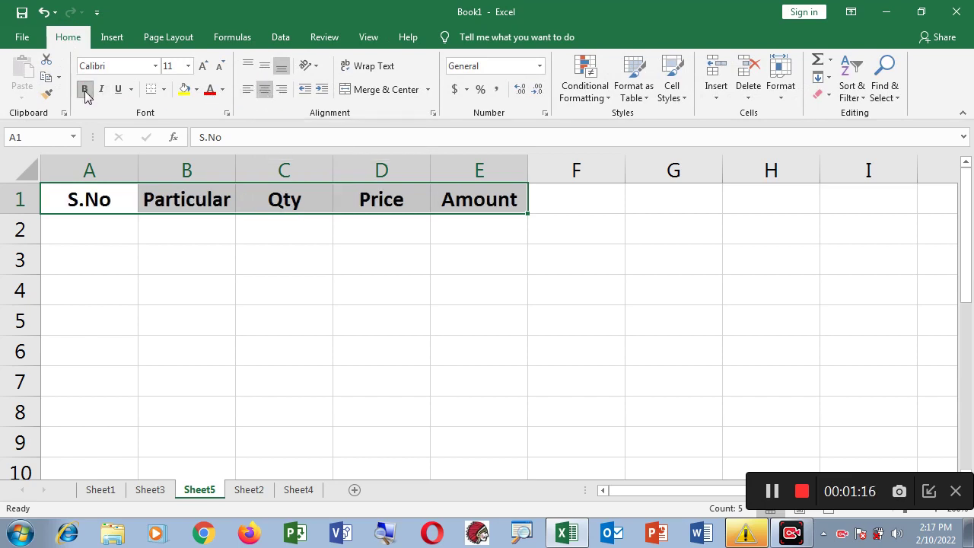
Step: Create a table from the range A1:E2, using the first row as its headers
left_click(97, 236)
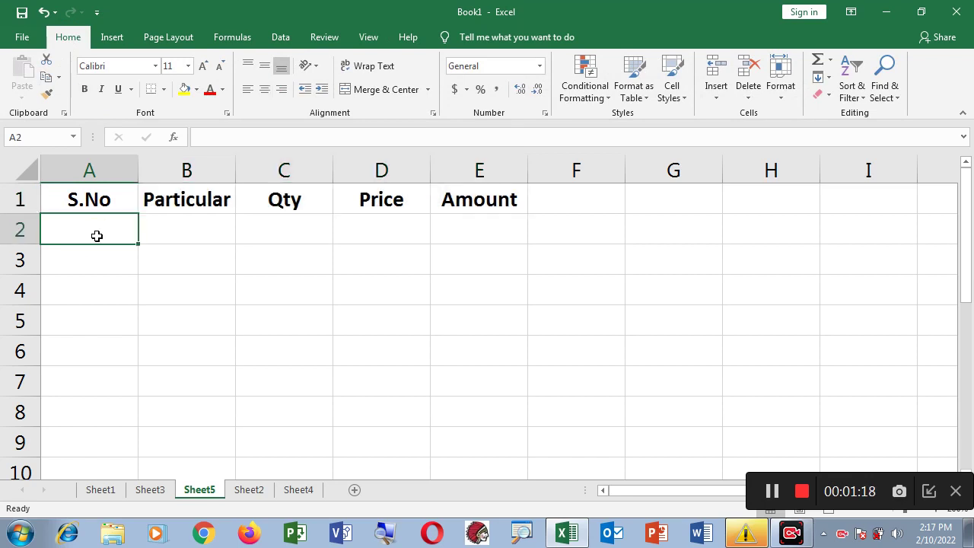
left_click(114, 285)
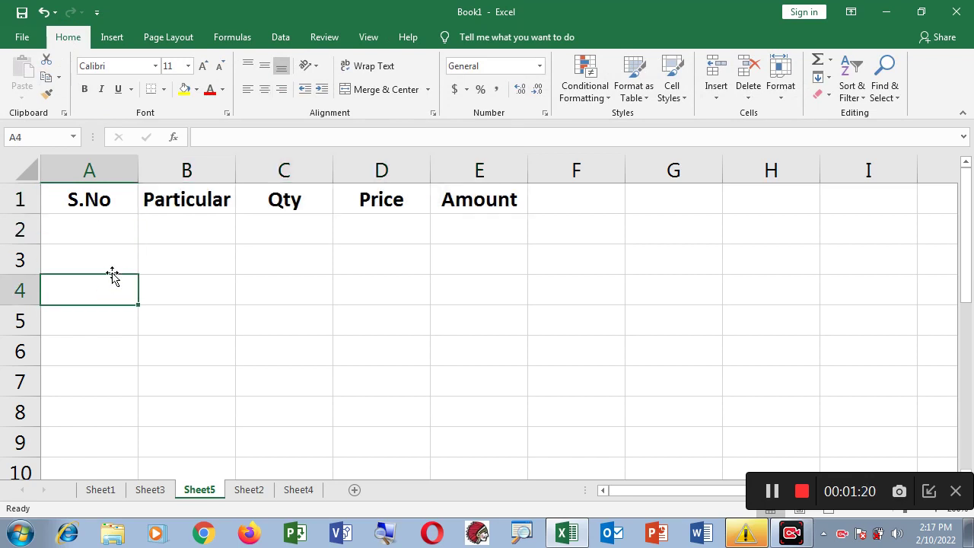
left_click(96, 198)
left_click_drag(89, 199, 465, 226)
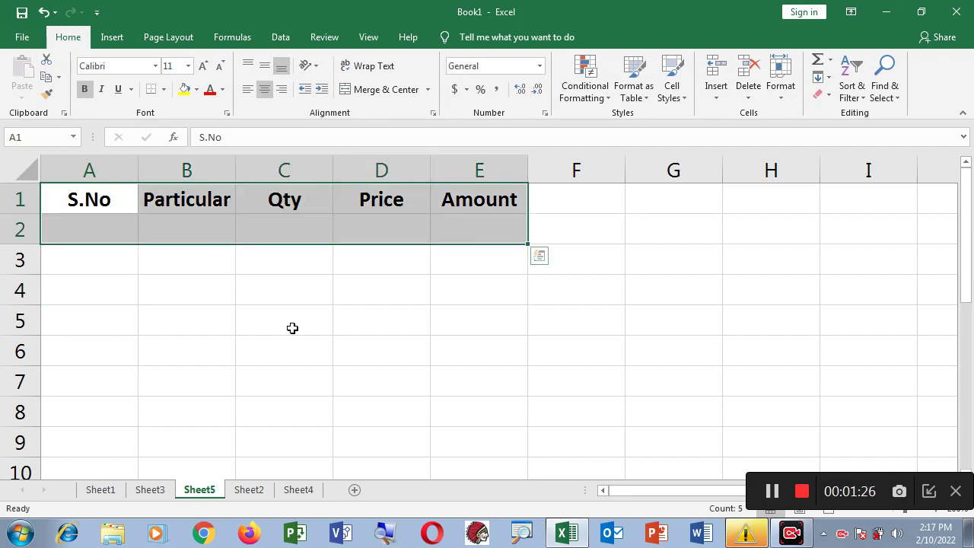
left_click(228, 348)
left_click_drag(64, 201, 449, 237)
left_click(113, 38)
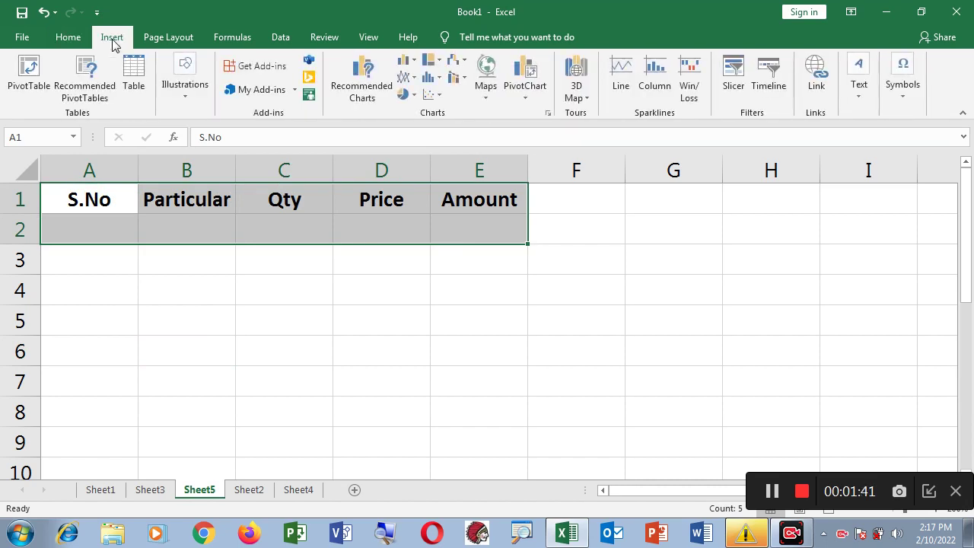
left_click(133, 78)
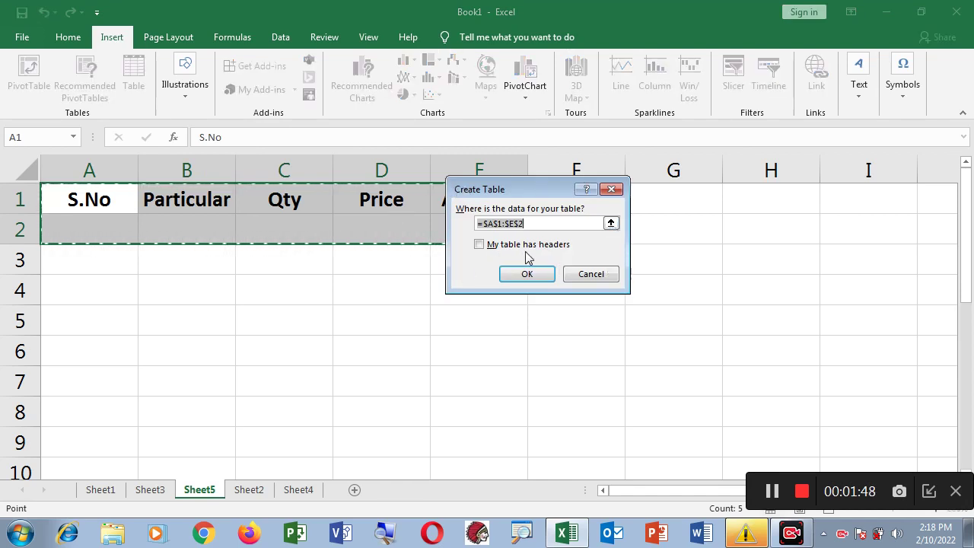
left_click(479, 244)
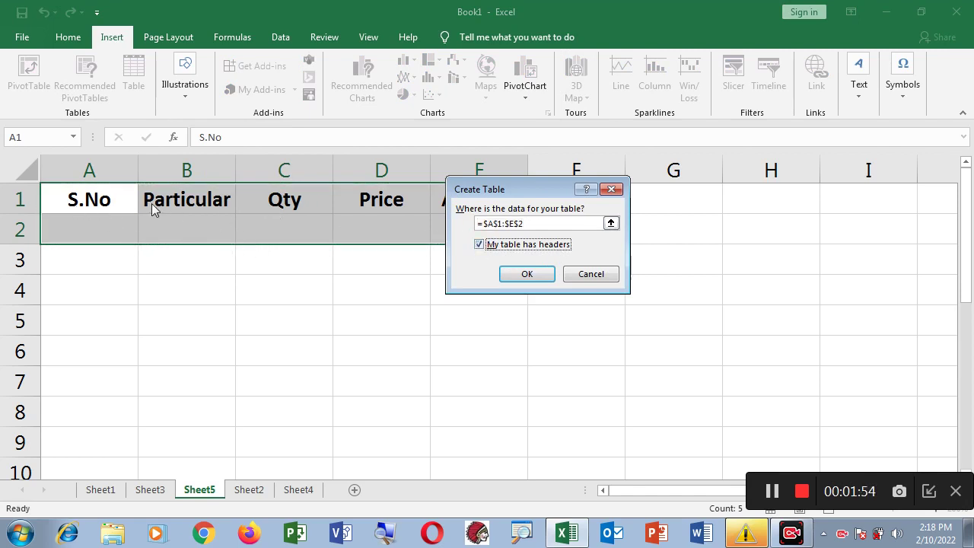
left_click(523, 273)
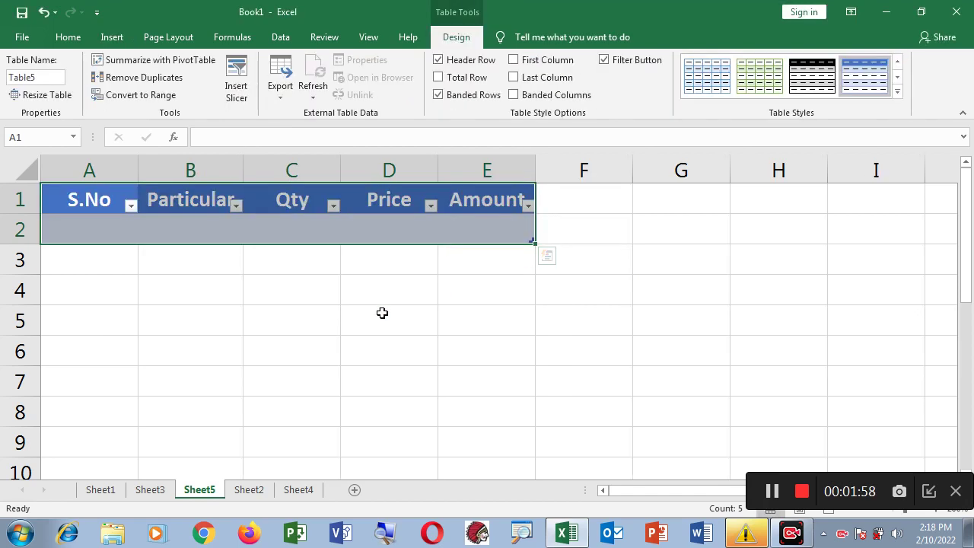
Step: Widen columns B and E slightly so the Particular and Amount headers clear their filter arrows
left_click(159, 311)
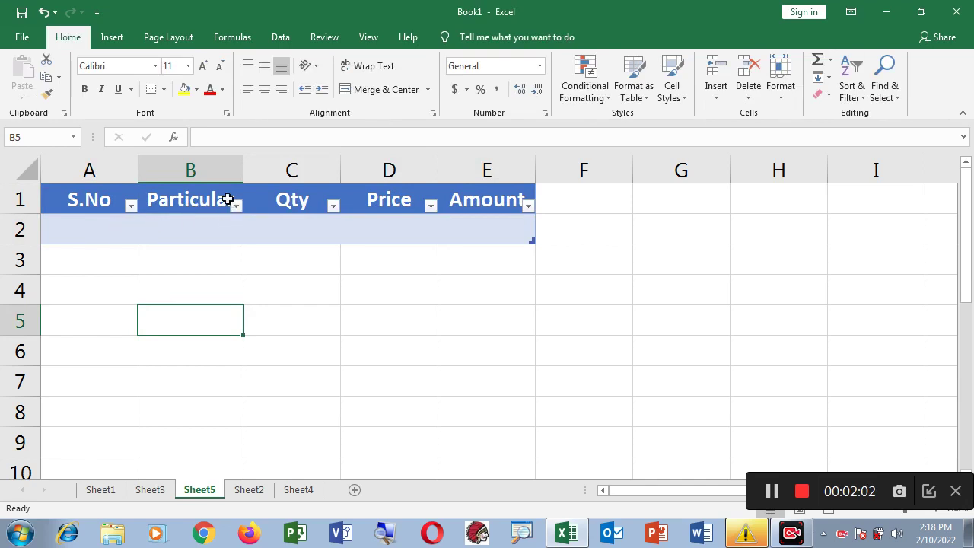
left_click_drag(242, 168, 250, 168)
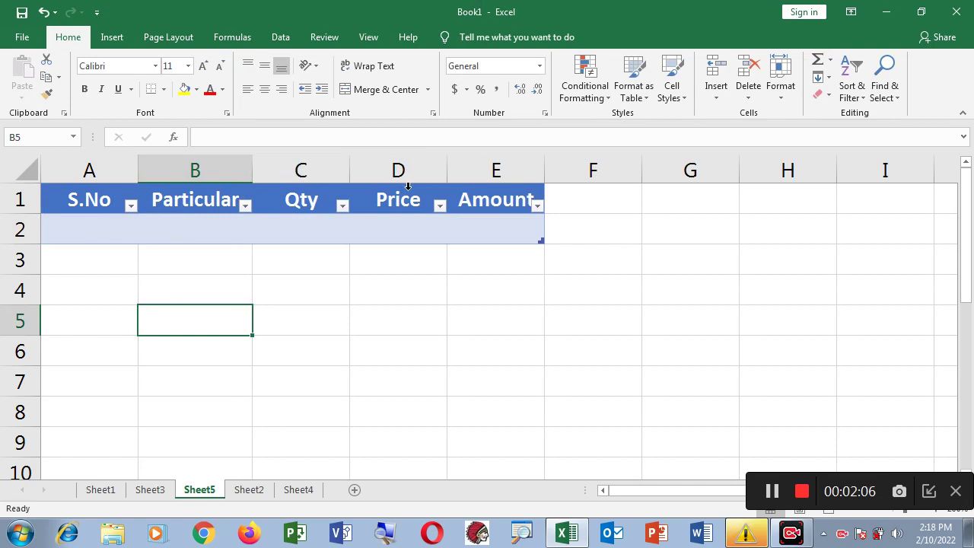
left_click_drag(545, 168, 550, 169)
left_click(118, 227)
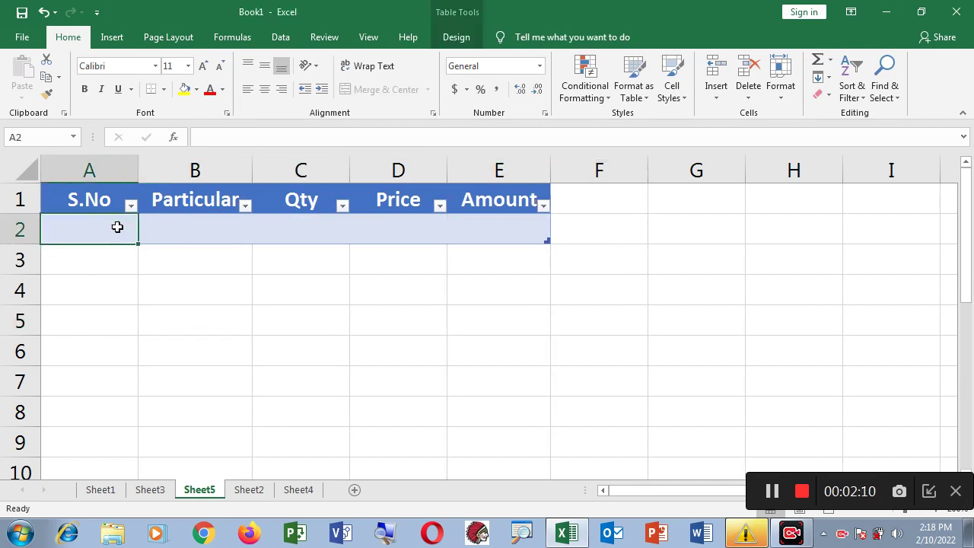
left_click(215, 232)
left_click(311, 232)
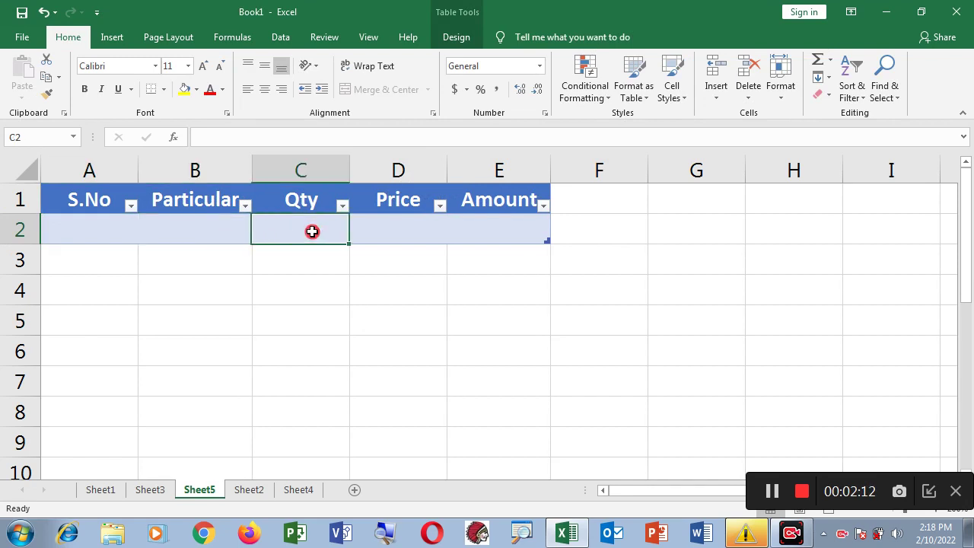
left_click(400, 229)
left_click(494, 233)
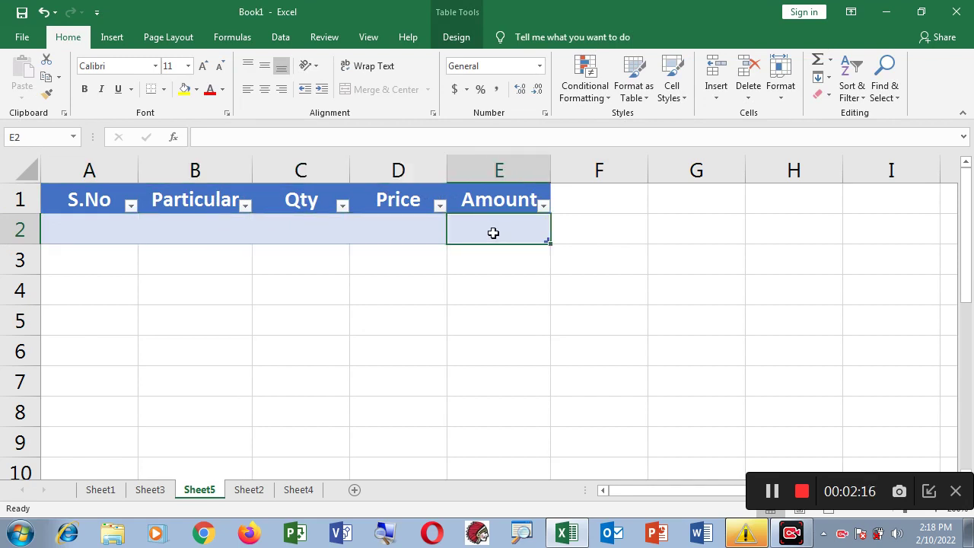
Step: Fill in the first table record with S.No 1, Particular Book, Qty 10 and Price 15.00
left_click(85, 236)
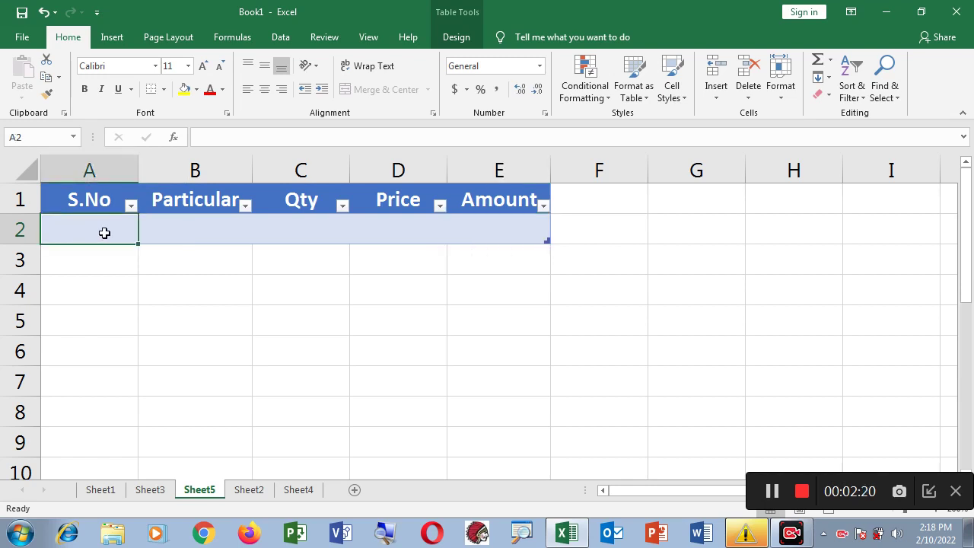
type("1")
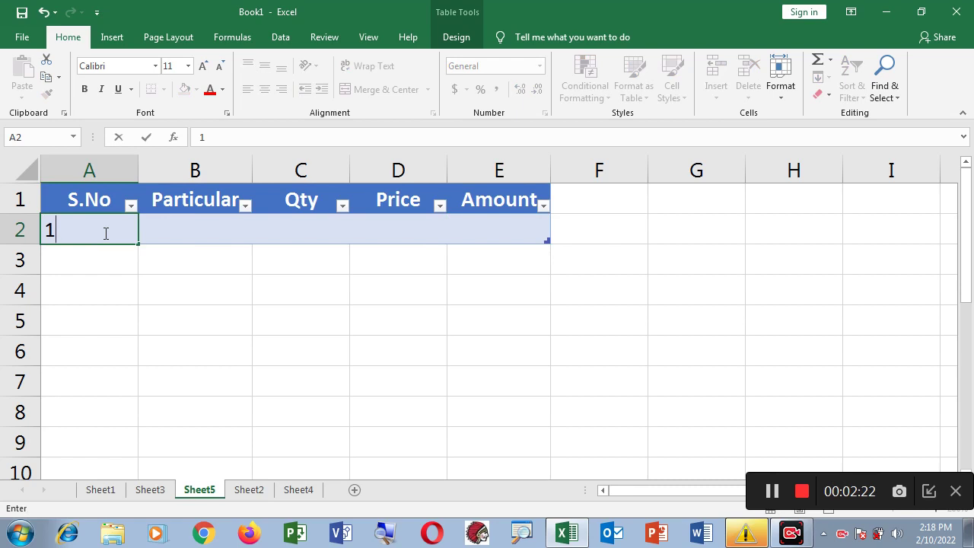
key("Tab")
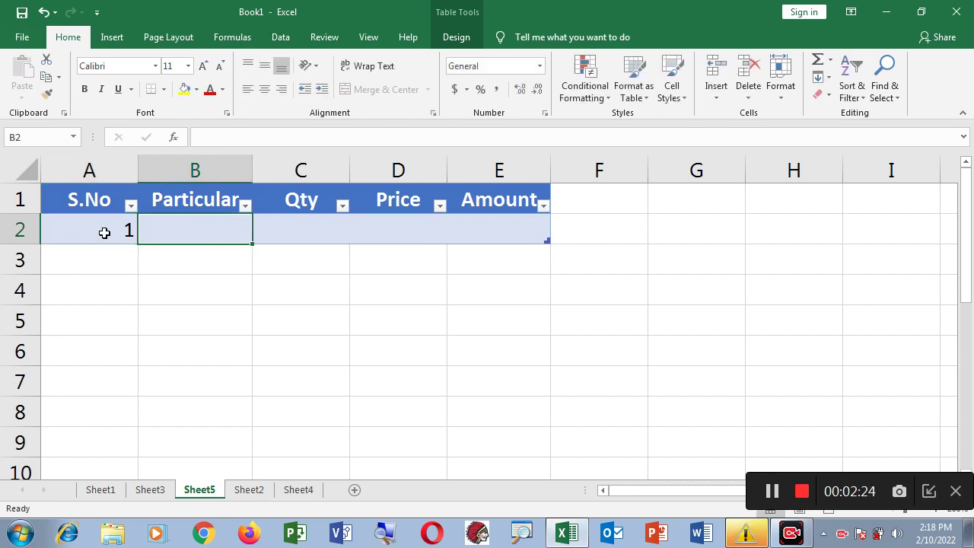
type("Book")
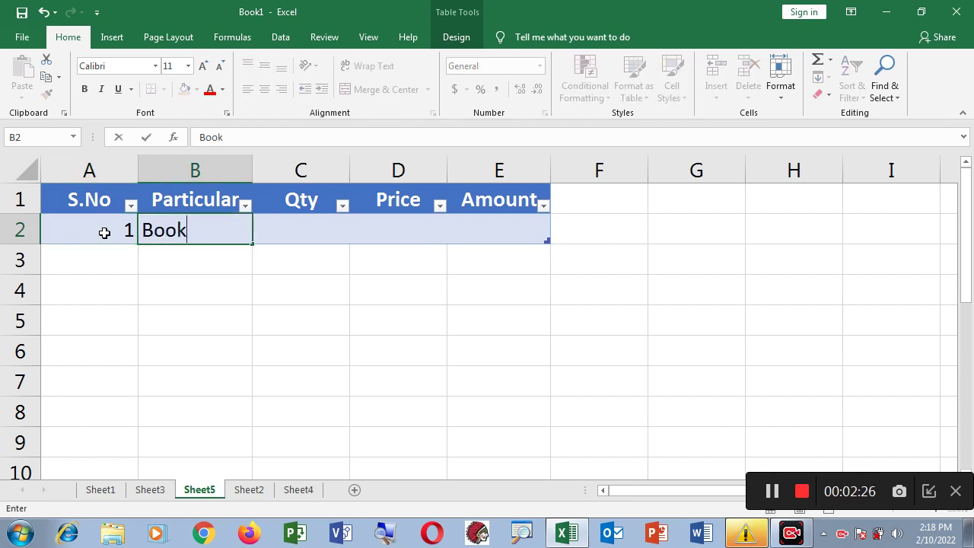
key("Tab")
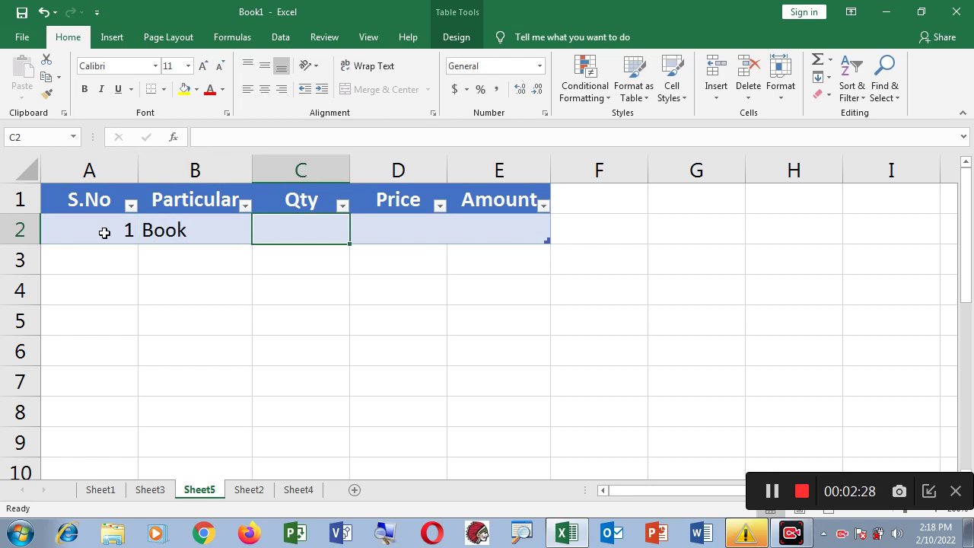
type("10")
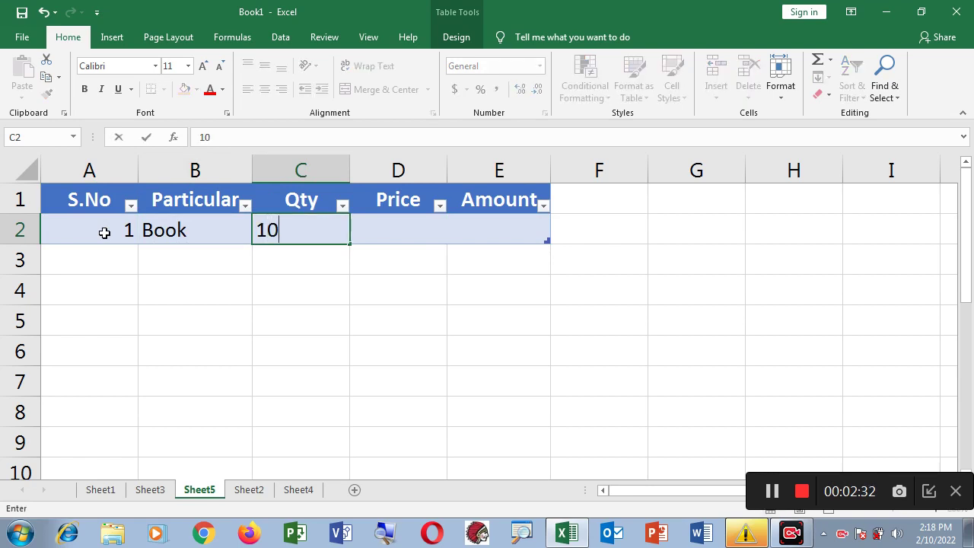
key("Tab")
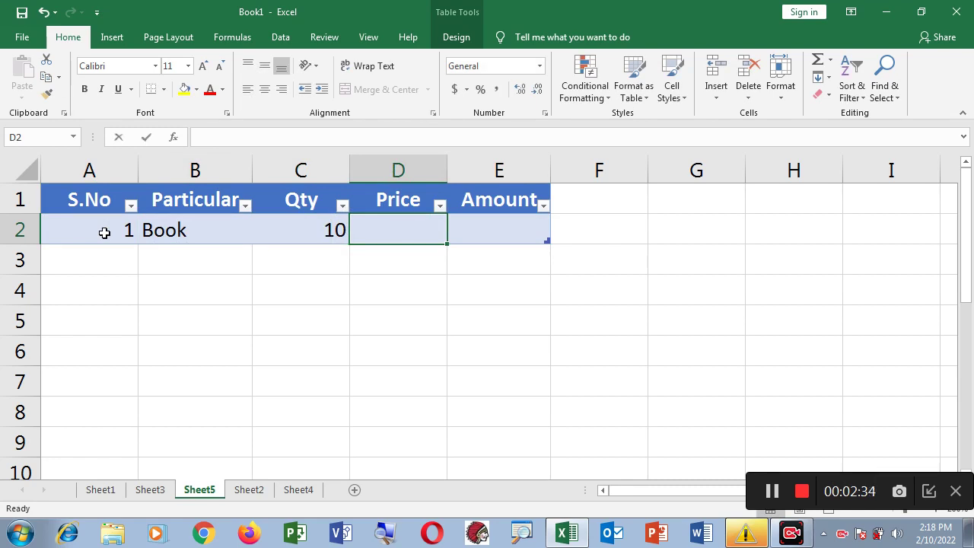
type("15.00")
key("Return")
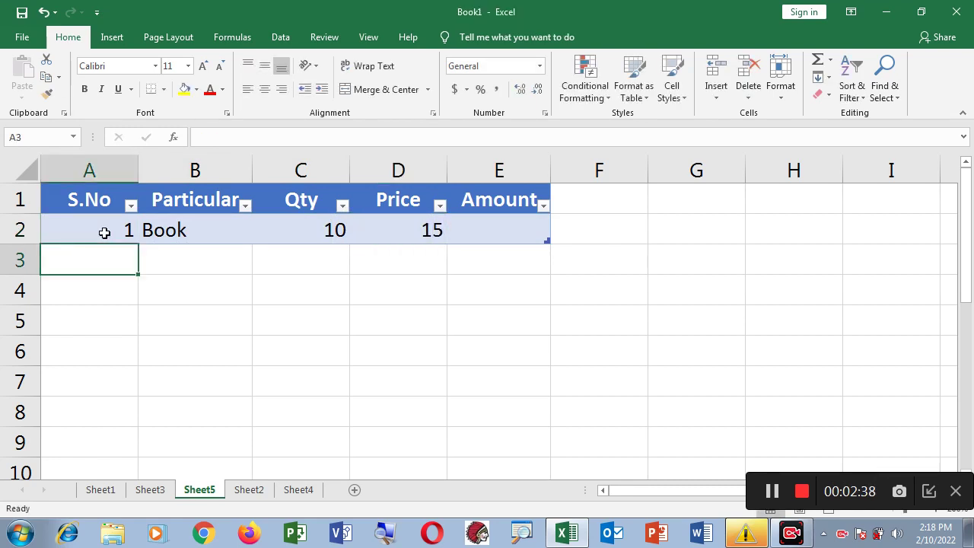
left_click(513, 233)
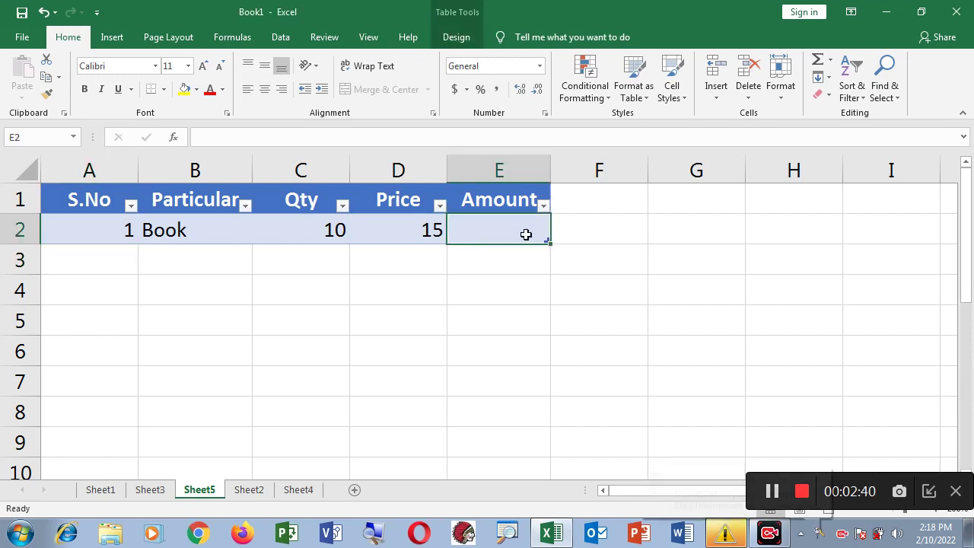
left_click(121, 233)
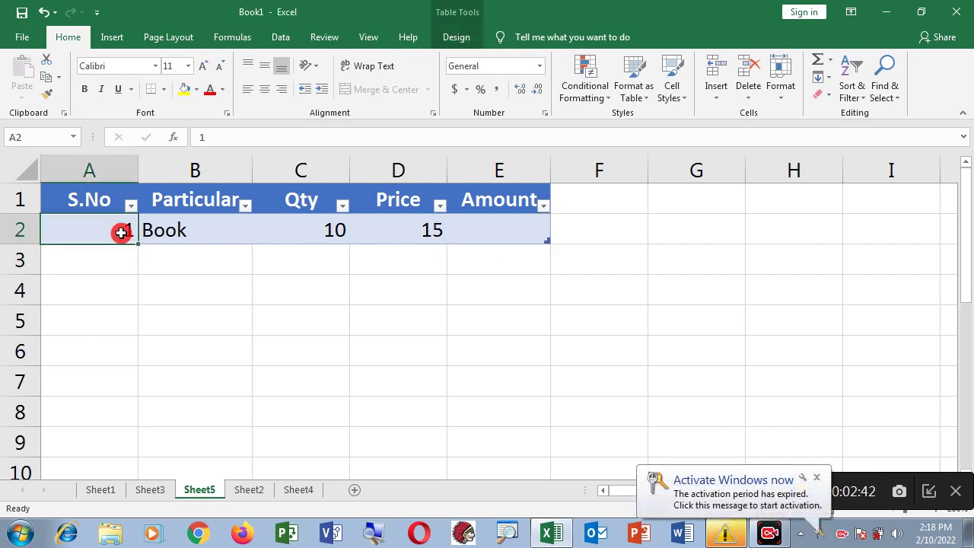
left_click(190, 231)
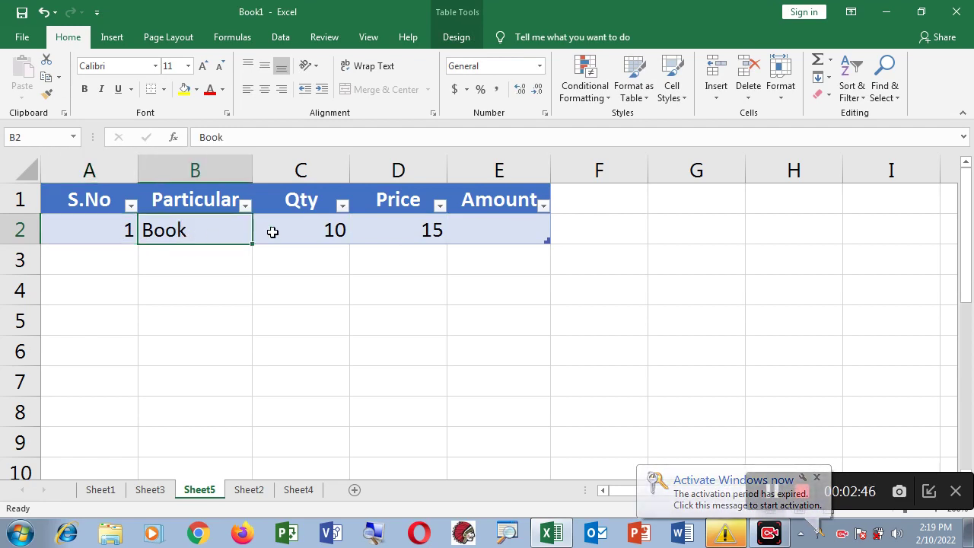
left_click(297, 231)
left_click(389, 234)
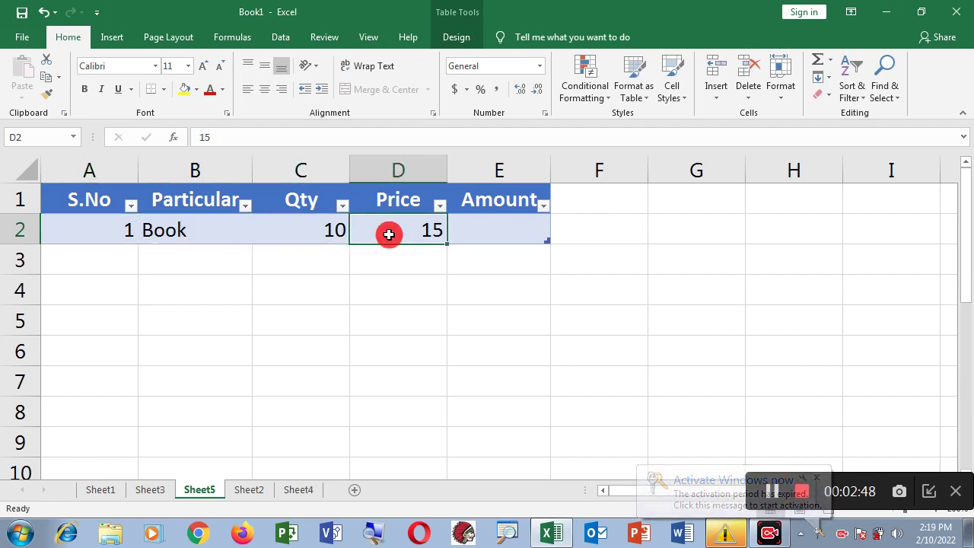
left_click(502, 234)
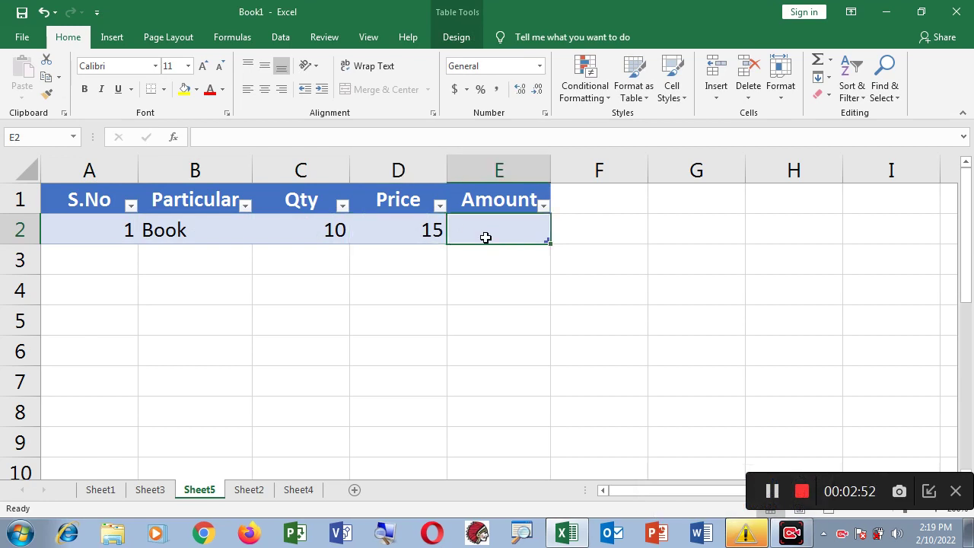
left_click(304, 229)
left_click(394, 229)
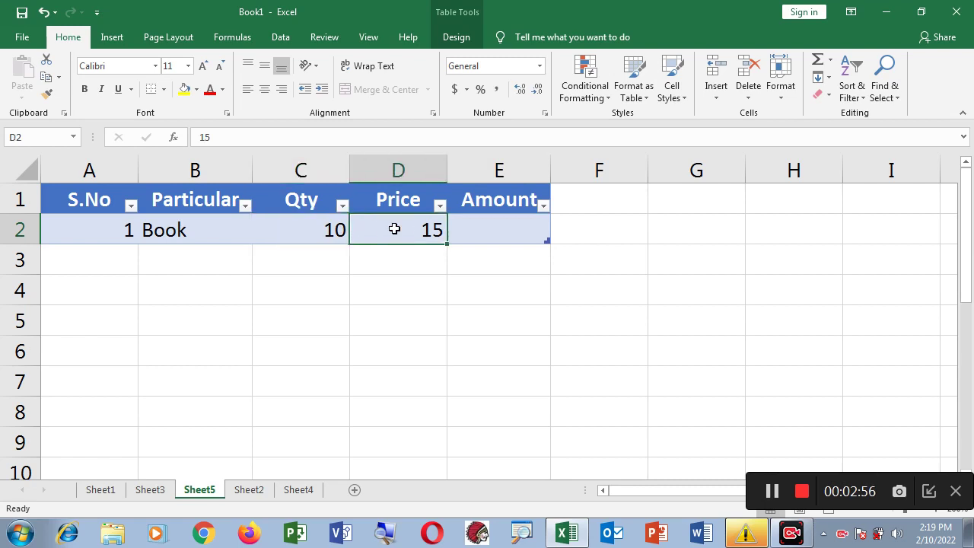
left_click(491, 232)
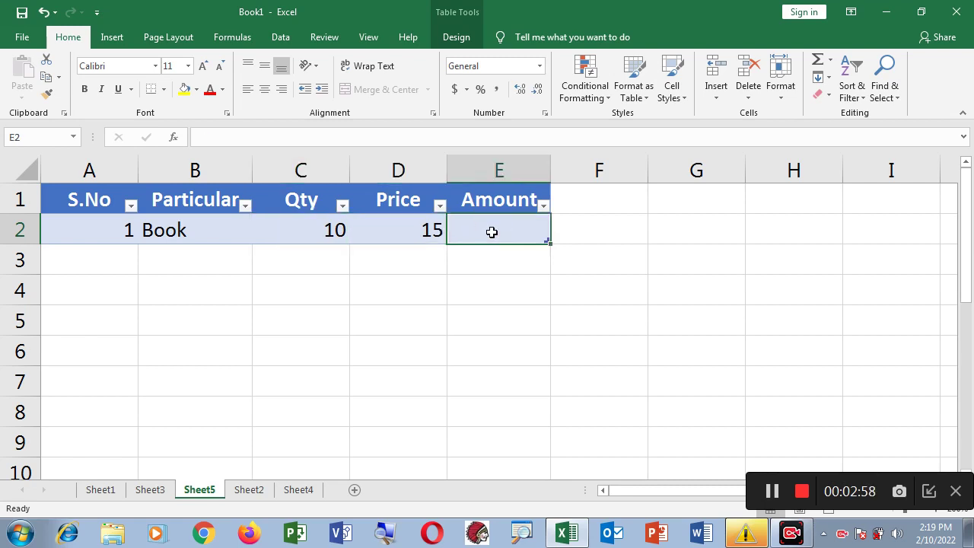
Step: Format the Book record's Price cell D2 as Number with 2 decimal places
left_click(410, 232)
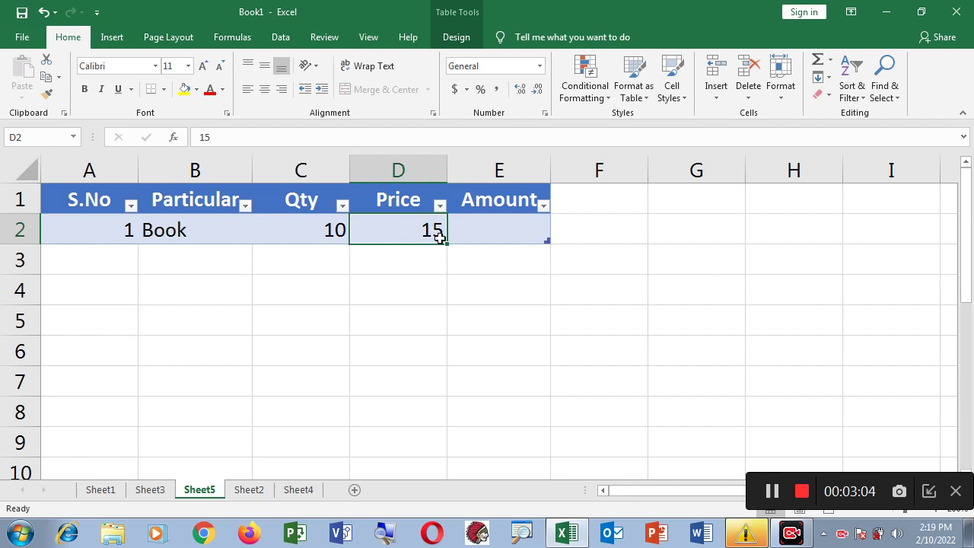
right_click(410, 240)
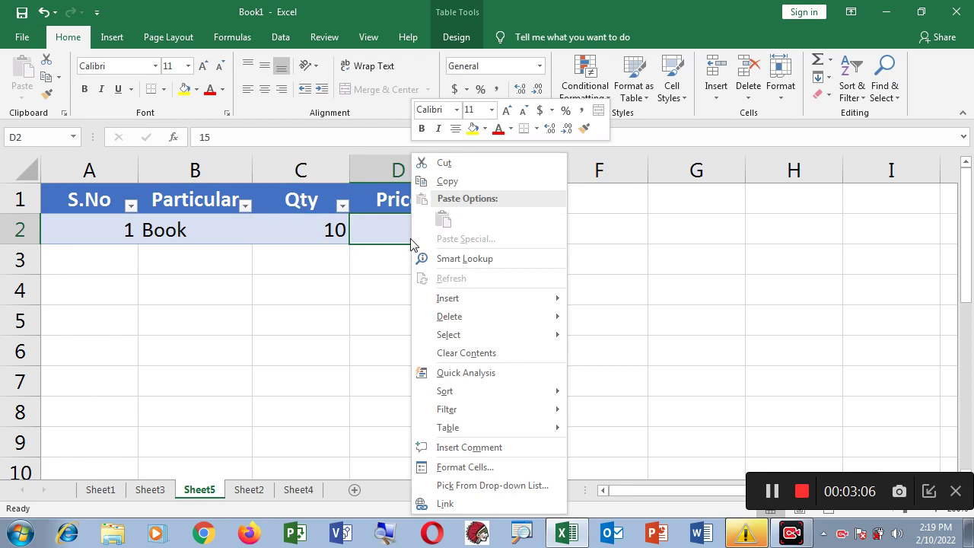
left_click(473, 466)
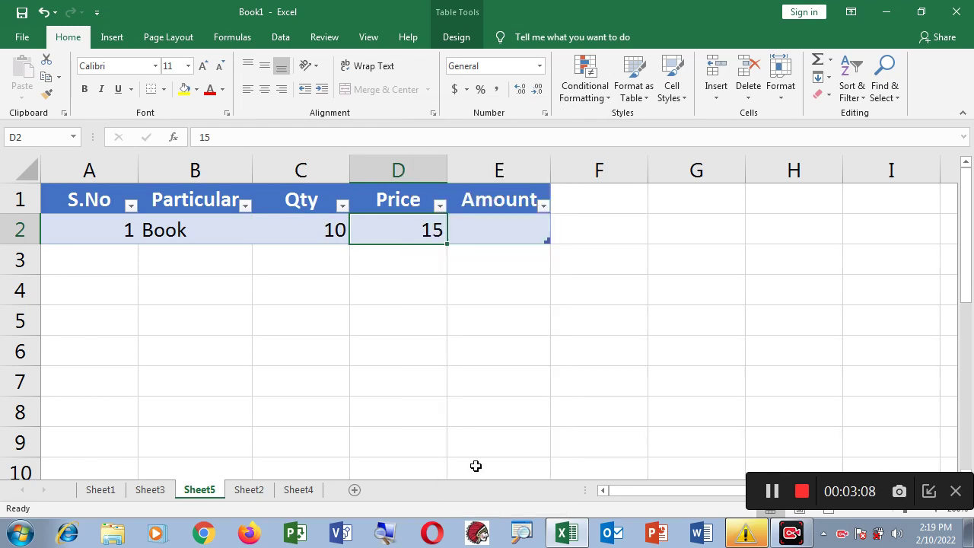
left_click(308, 239)
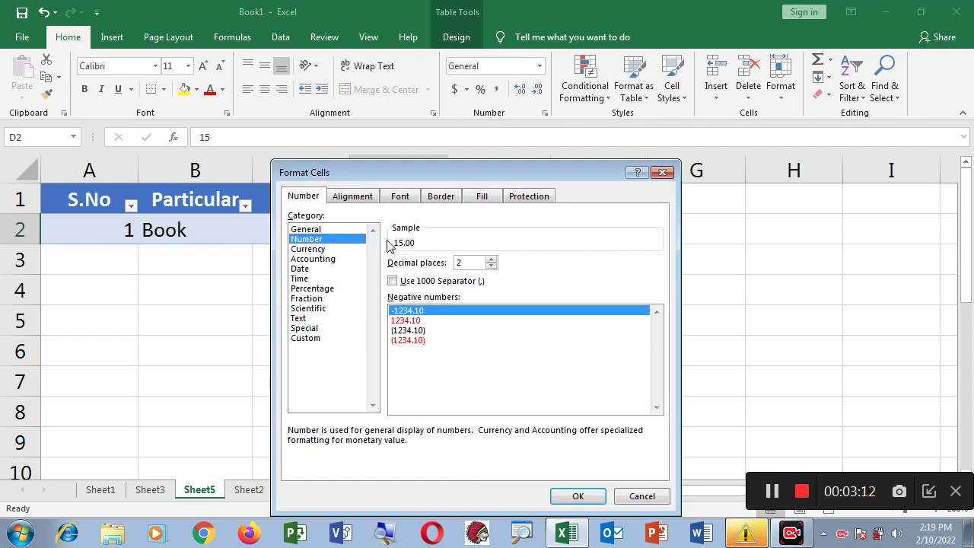
left_click(589, 496)
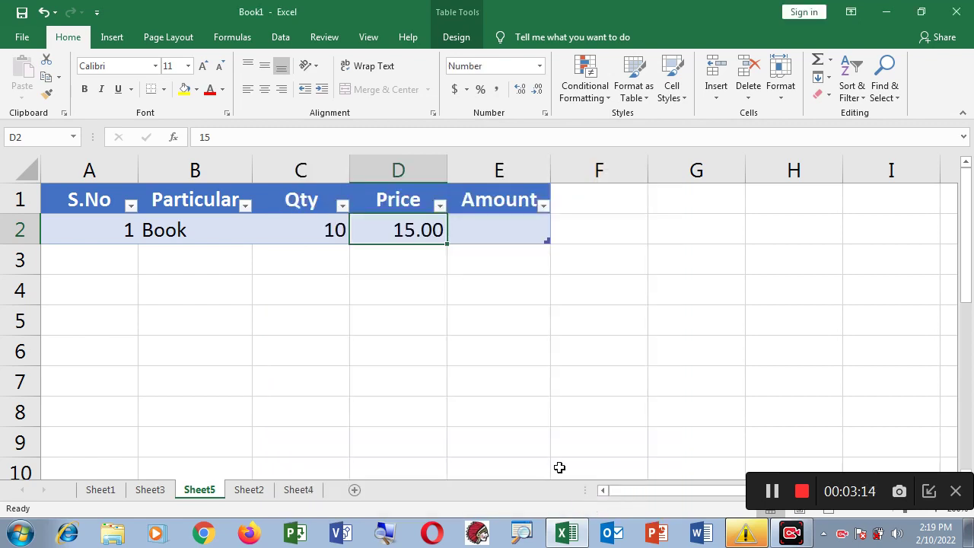
Step: Enter the formula =[Qty]*[Price] in the Book record's Amount cell E2
left_click(502, 233)
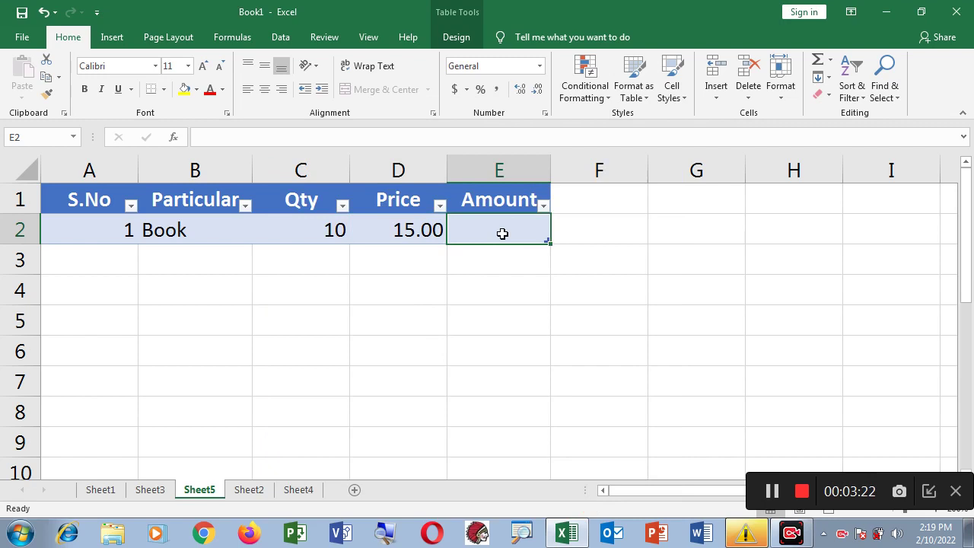
type("=")
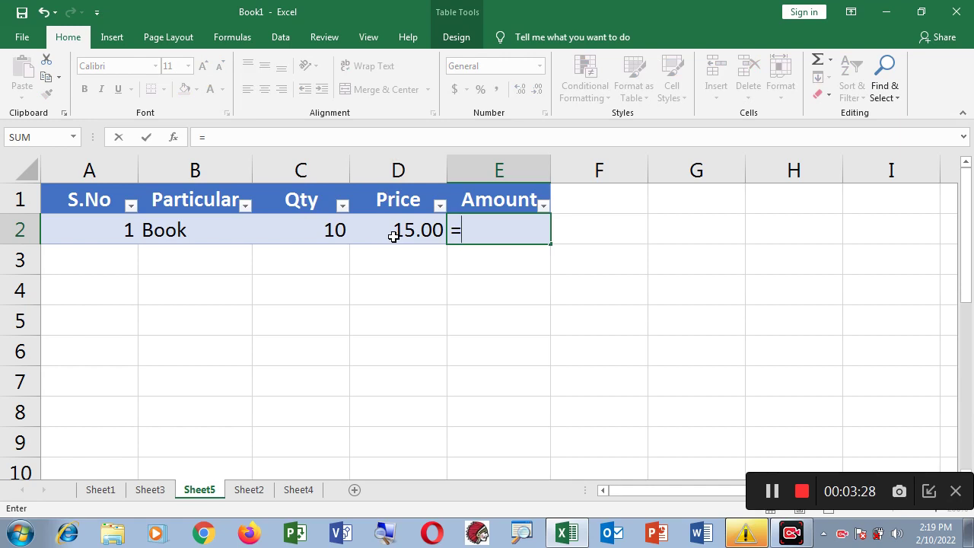
left_click(306, 230)
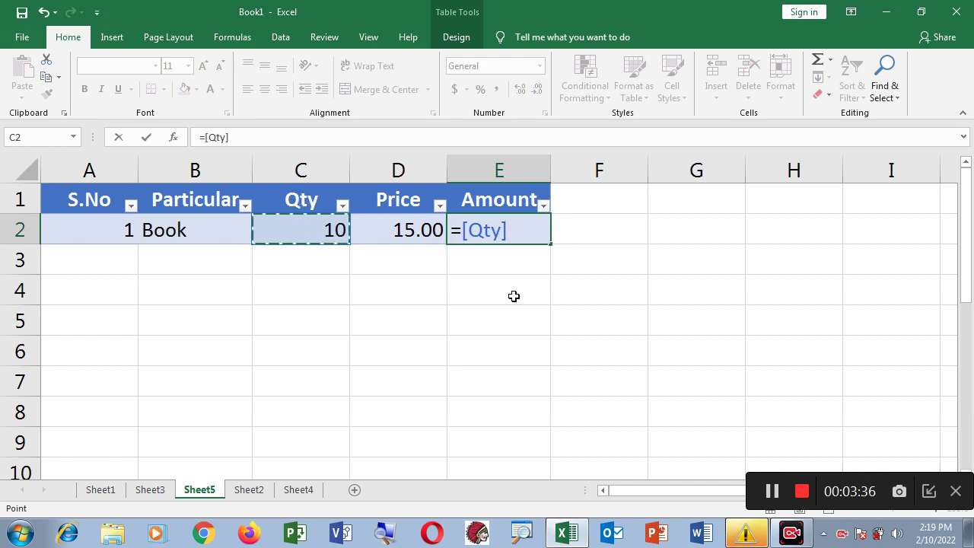
type("*")
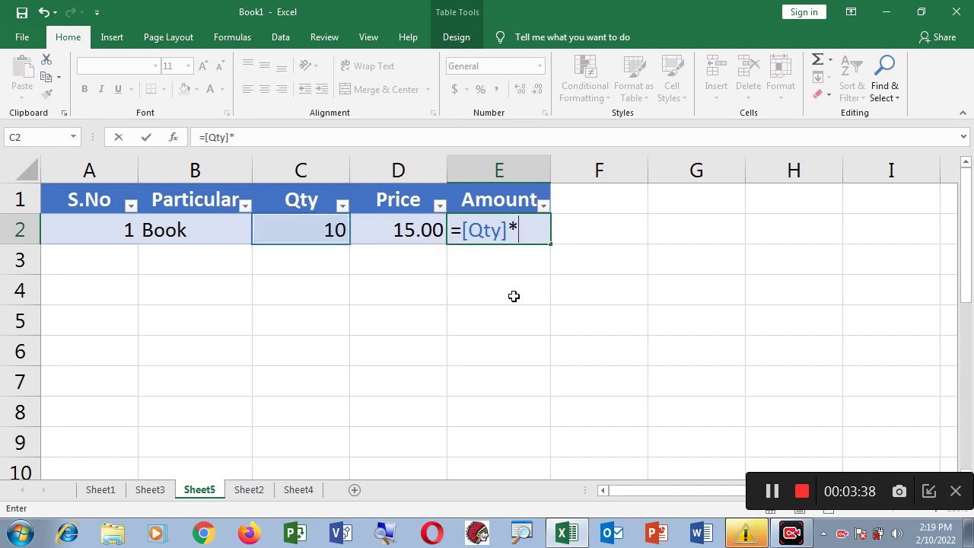
left_click(407, 234)
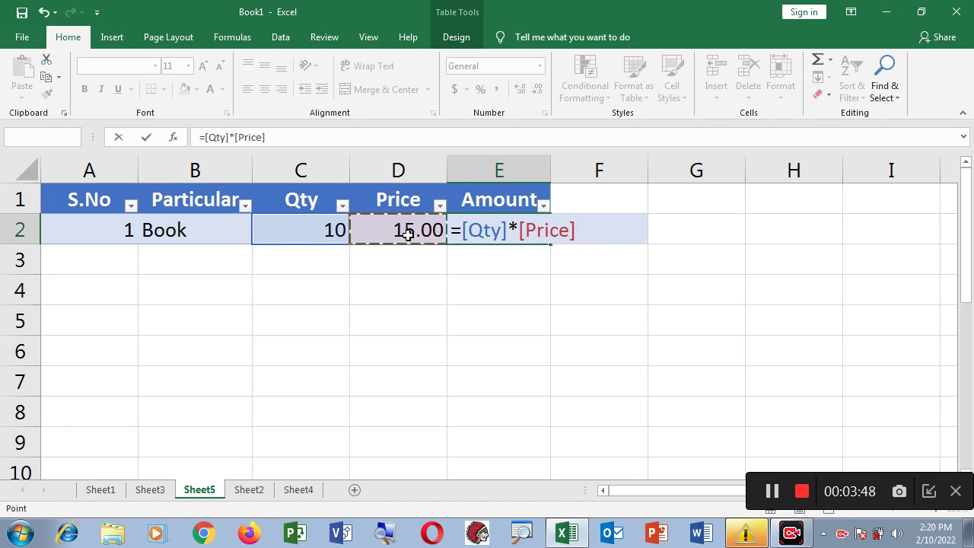
key("Return")
left_click(516, 230)
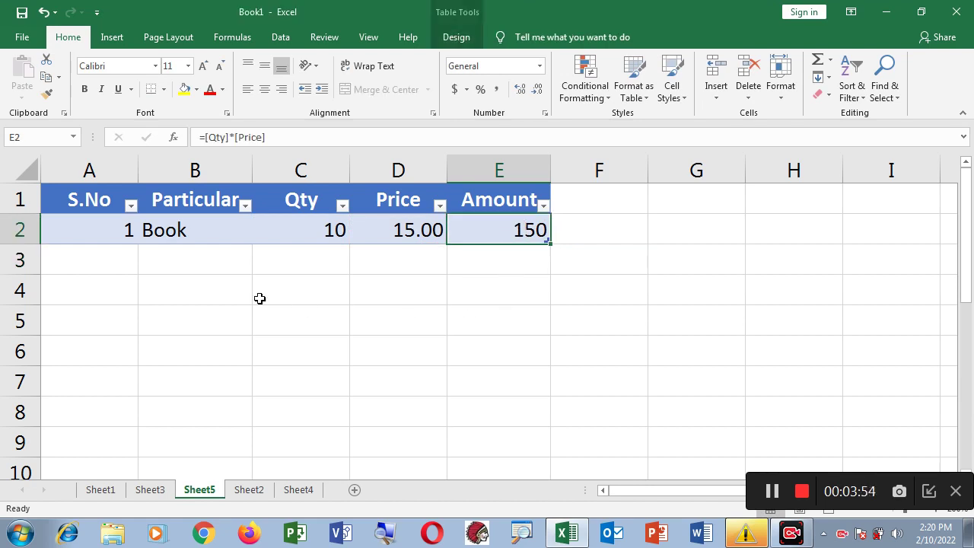
left_click(539, 248)
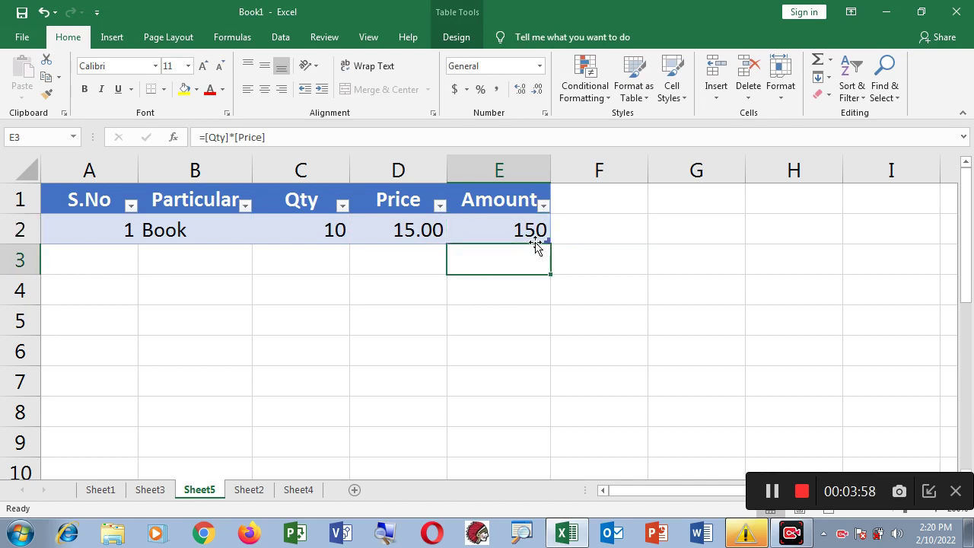
Step: Add a new table row below the Book record with S.No 2, Particular Pencil, Qty 50 and Price 10
left_click(512, 230)
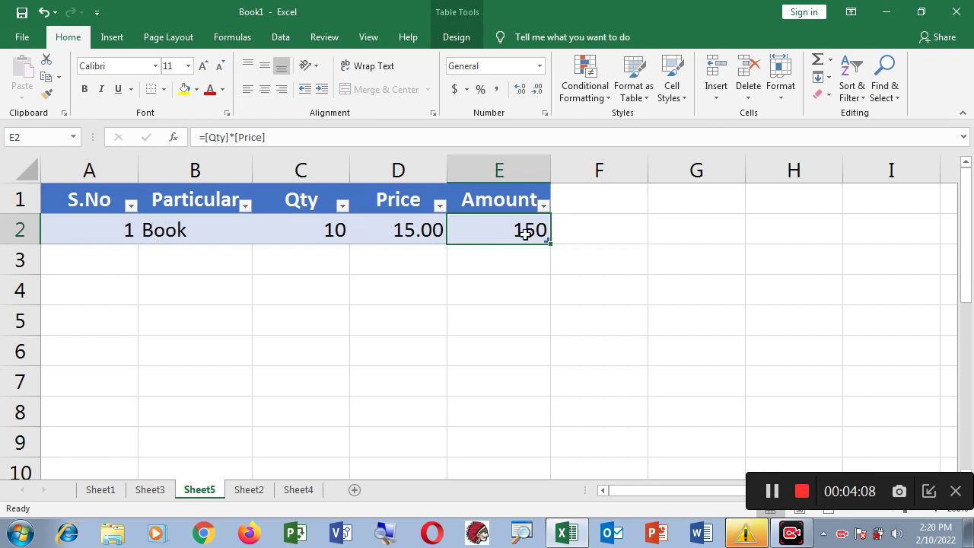
key("Tab")
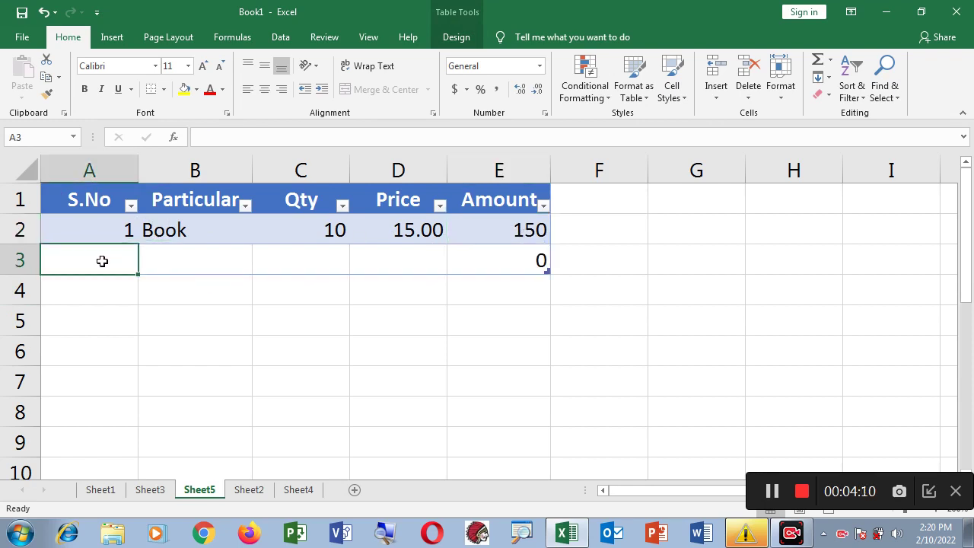
type("2")
key("Tab")
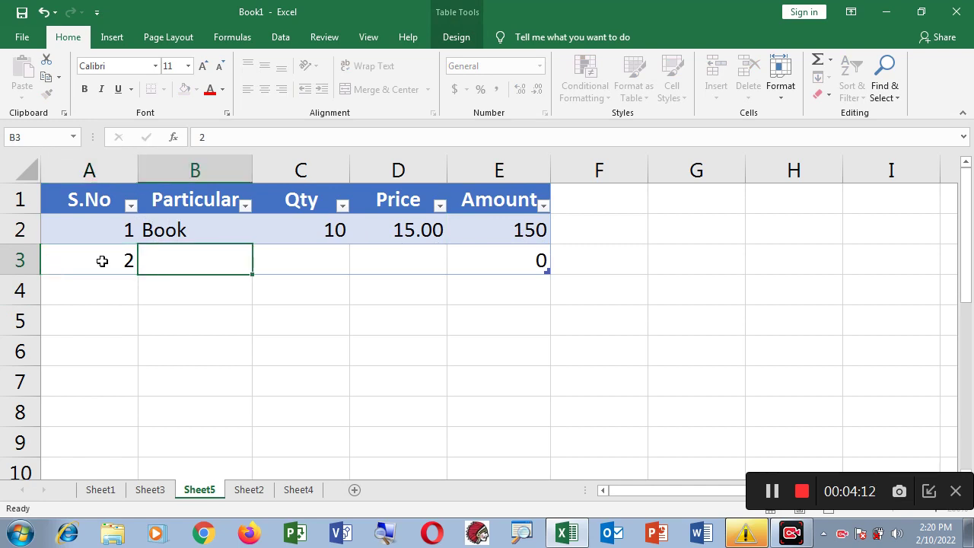
type("Penc")
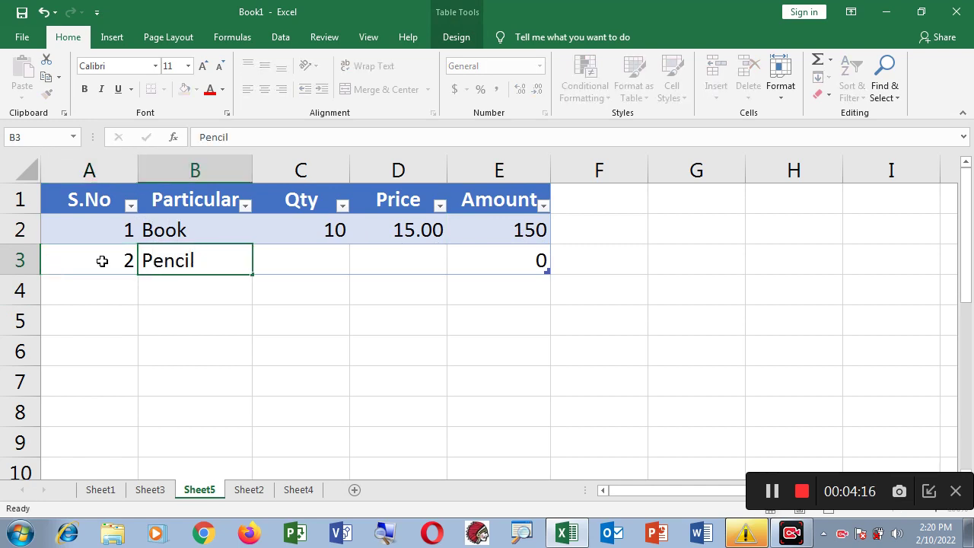
type("il")
key("Tab")
type("50")
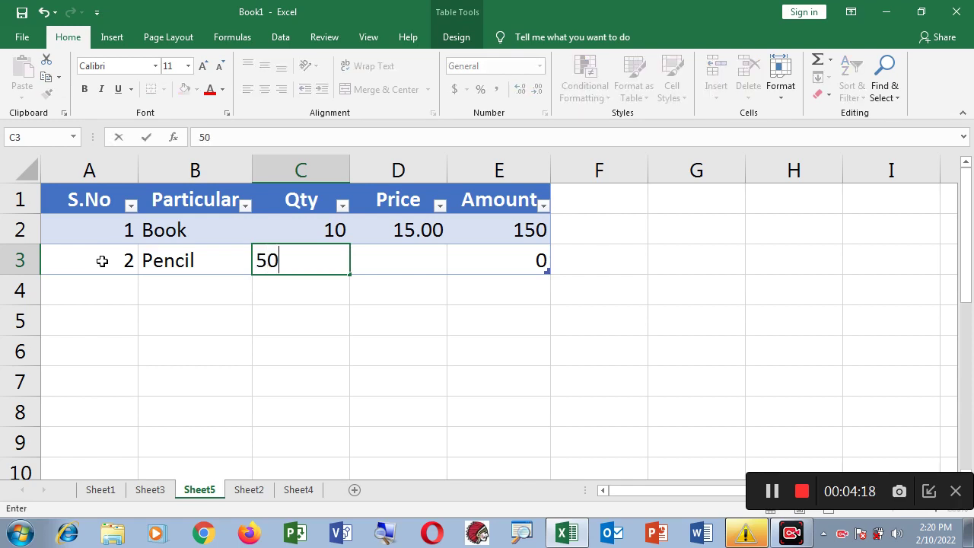
key("Tab")
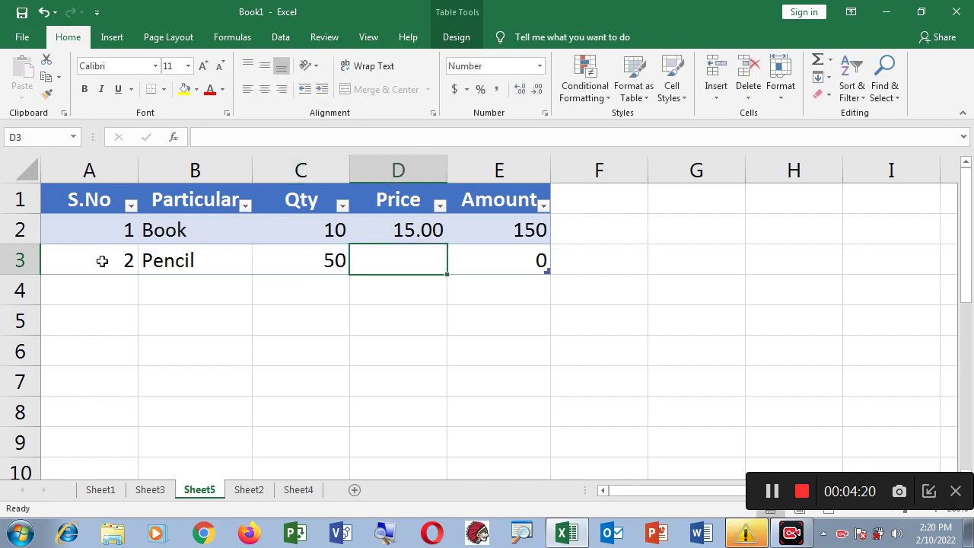
type("10")
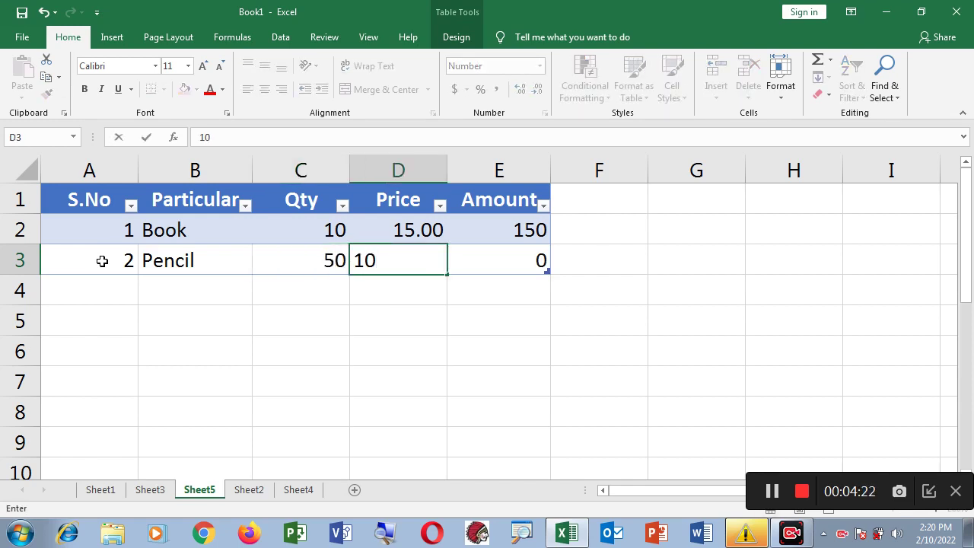
key("Return")
key("Right")
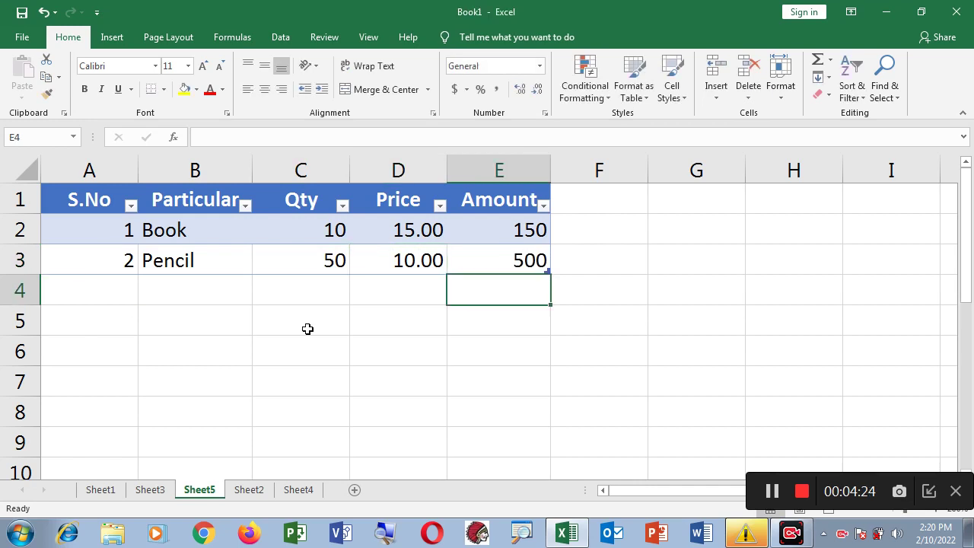
Step: Add a new table row below the Pencil record with S.No 3, Particular Eraser, Qty 100 and Price 5
left_click(398, 262)
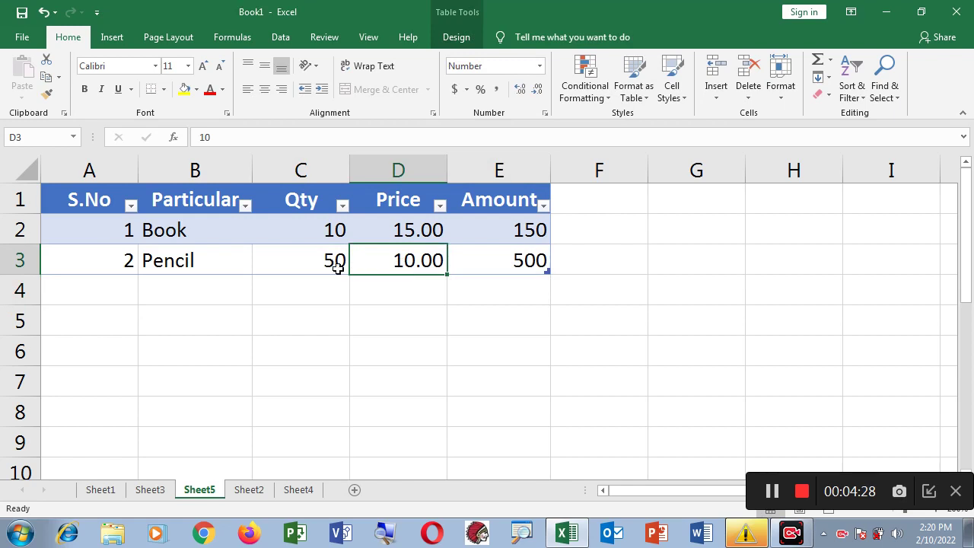
left_click(524, 263)
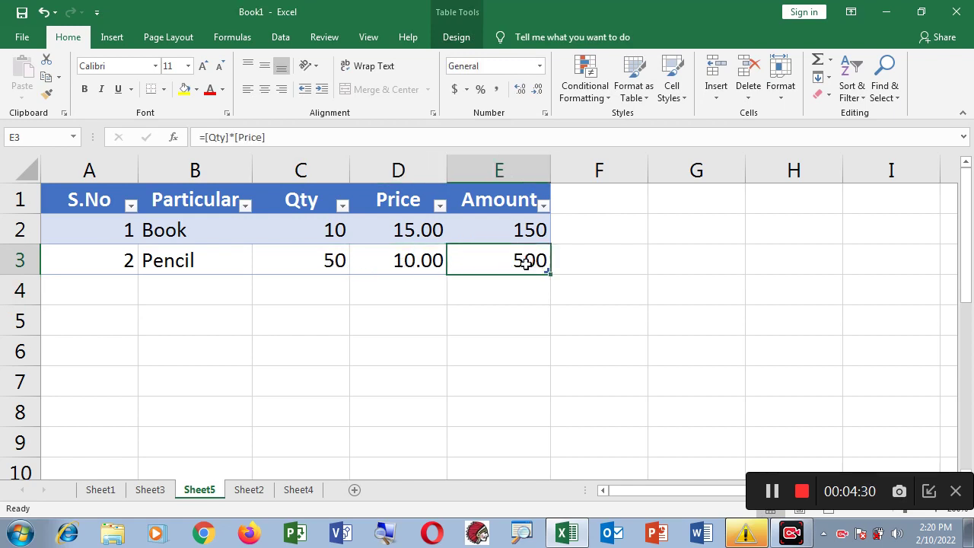
key("Tab")
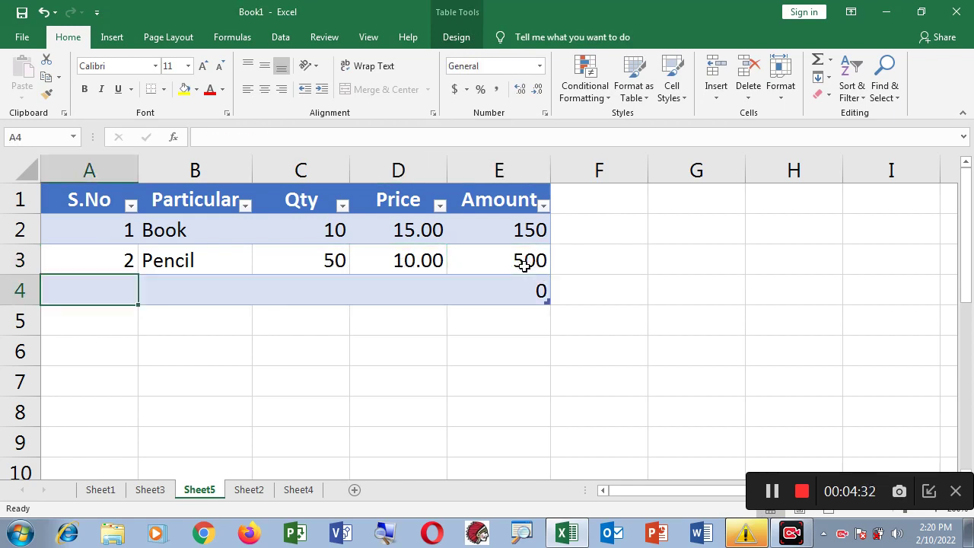
type("3")
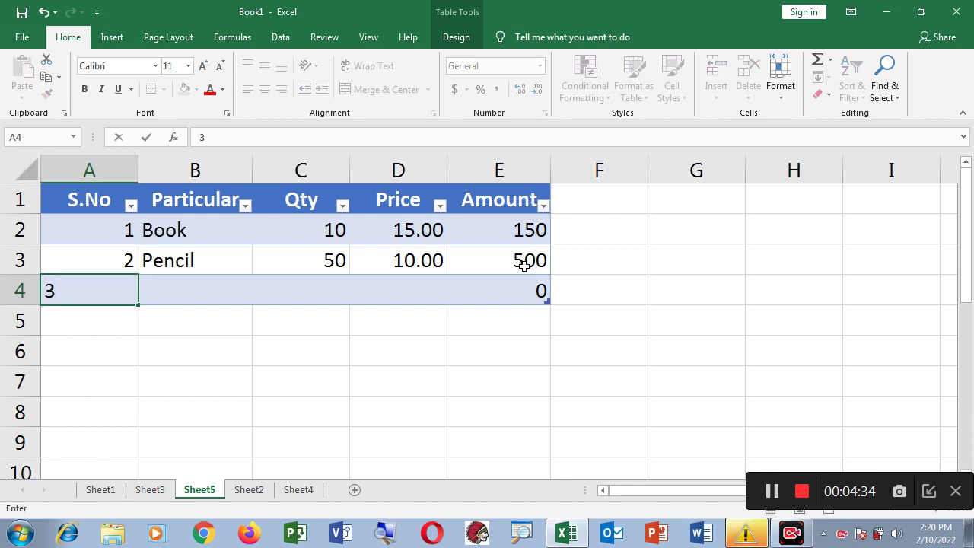
key("Tab")
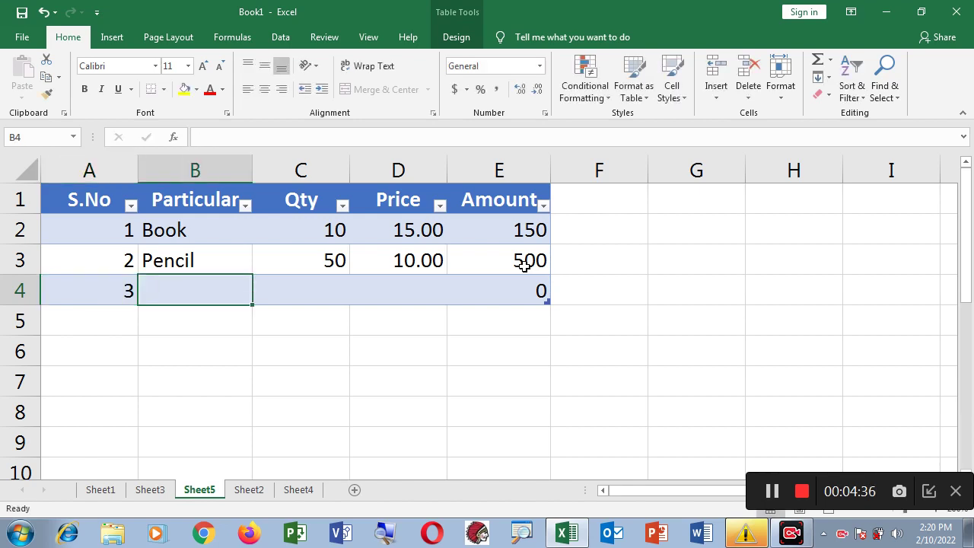
type("Eraser")
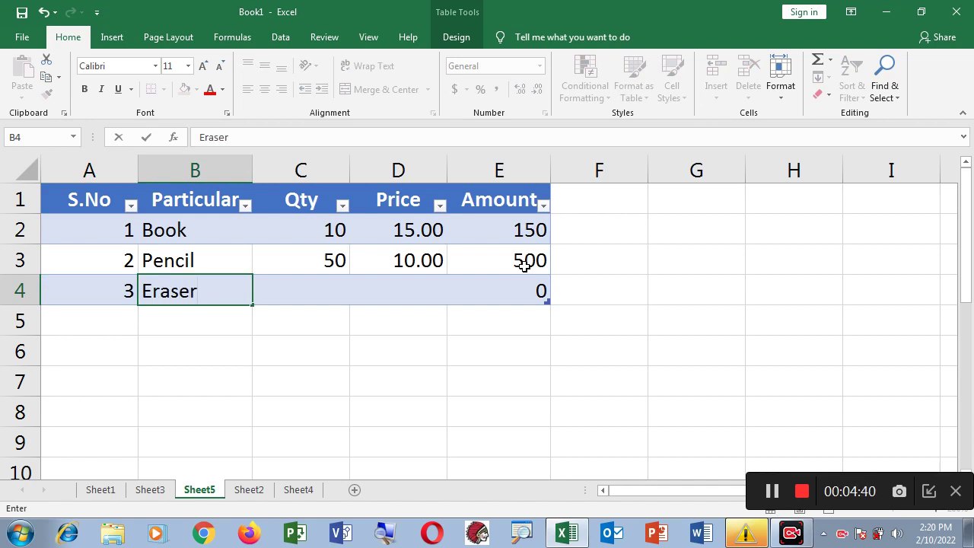
key("Tab")
type("100")
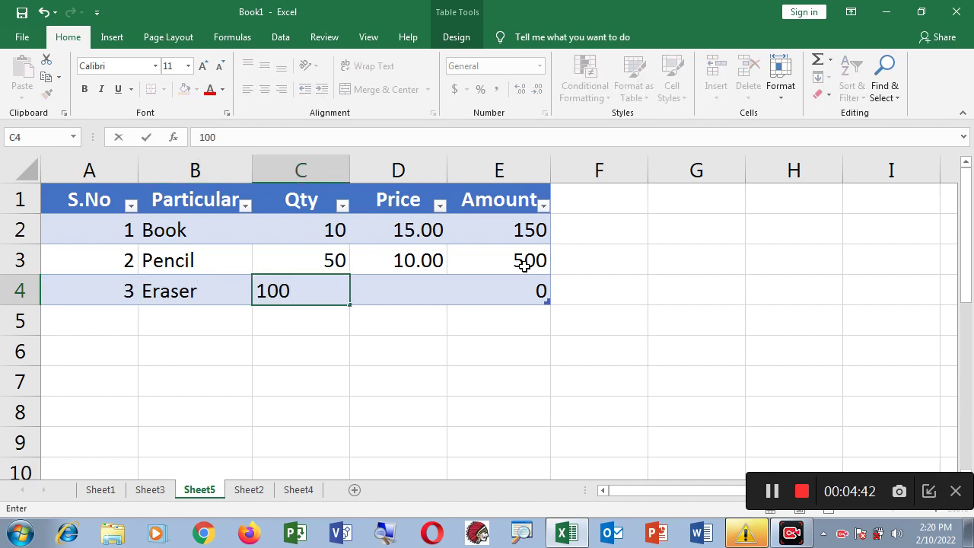
key("Tab")
type("5.")
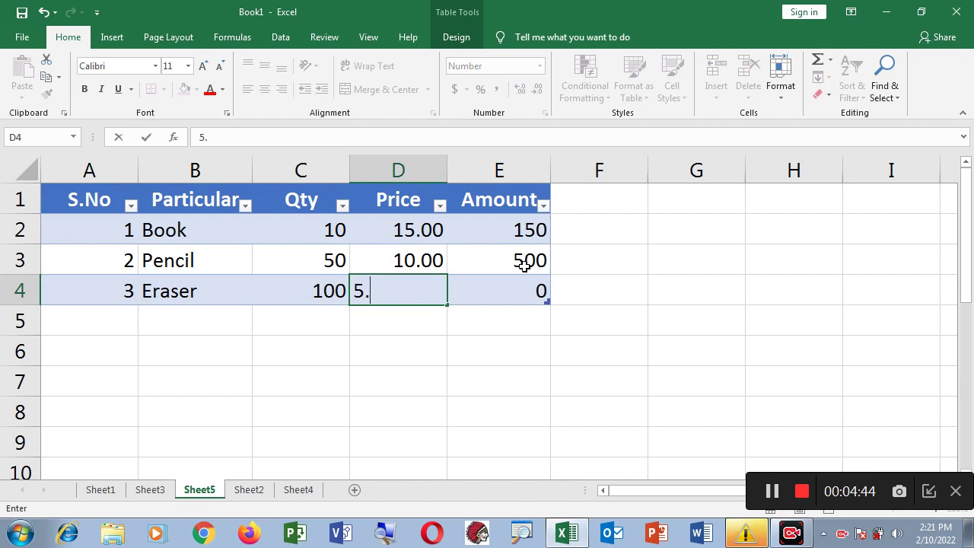
key("Return")
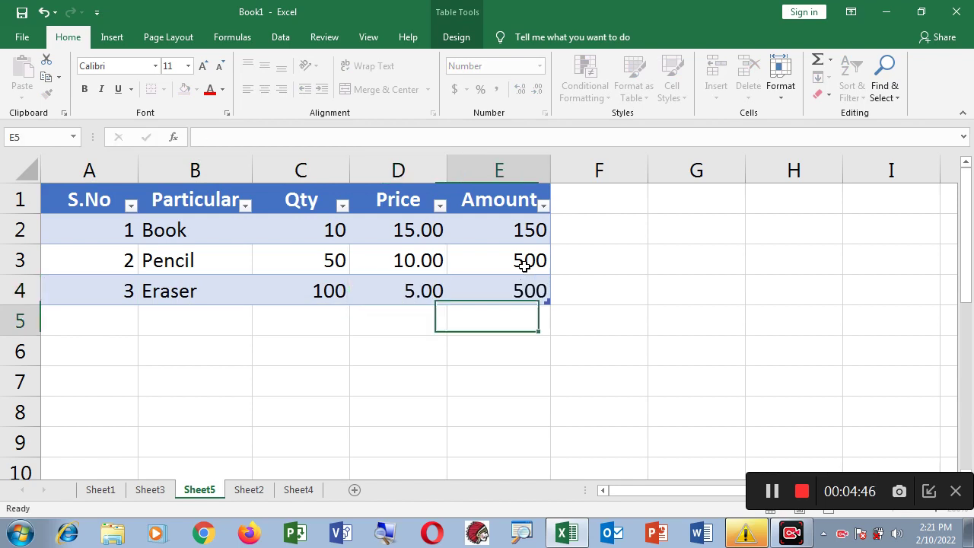
Step: Add a new table row below the Eraser record with S.No 4, Particular Pen, Qty 1000 and Price 10
left_click(511, 295)
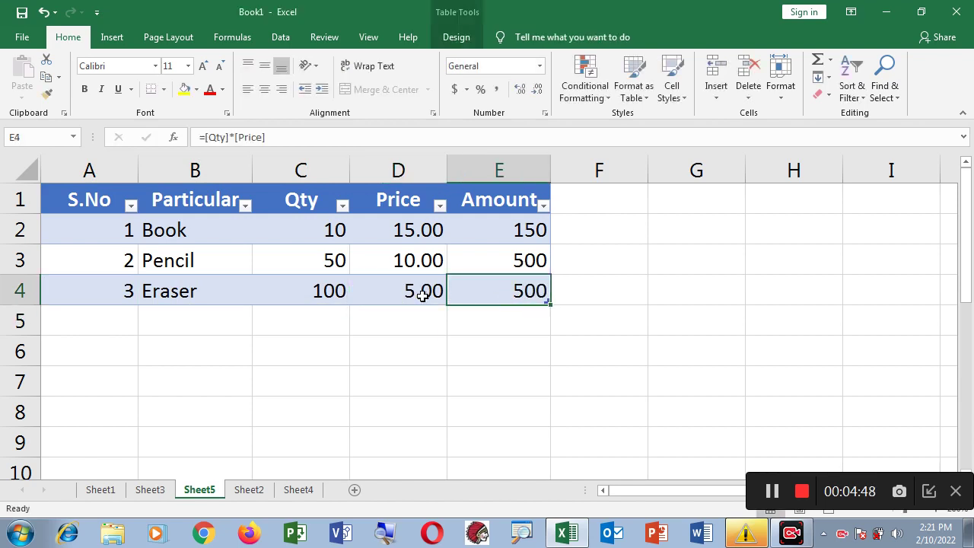
key("Tab")
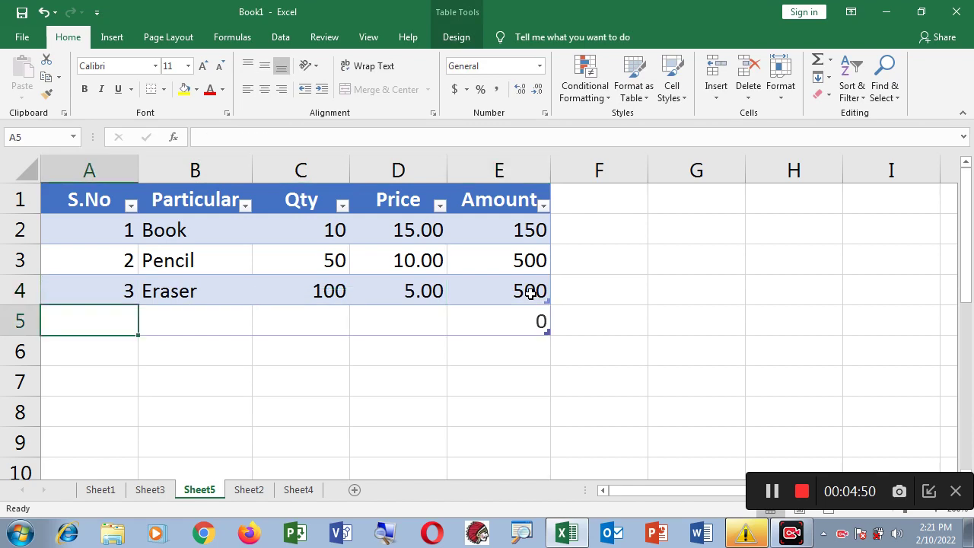
type("4")
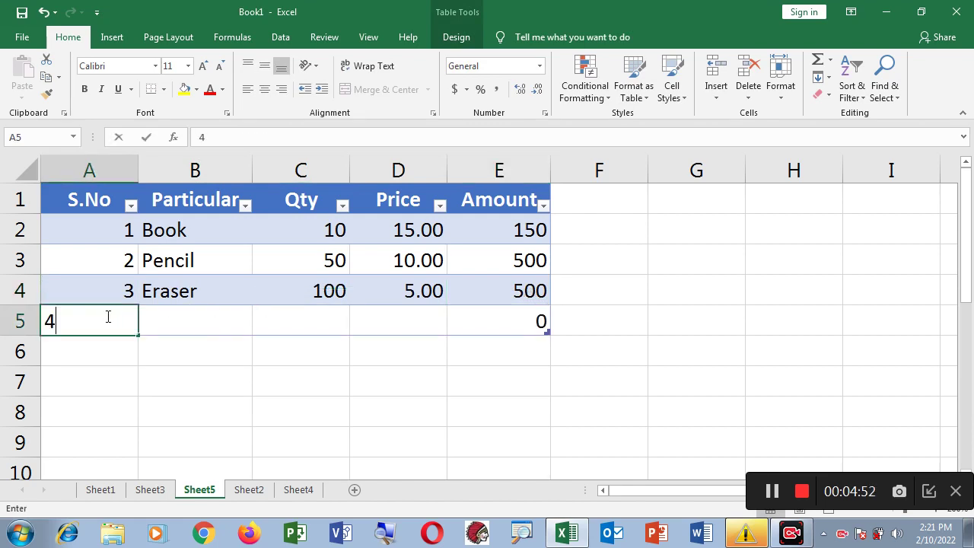
key("Tab")
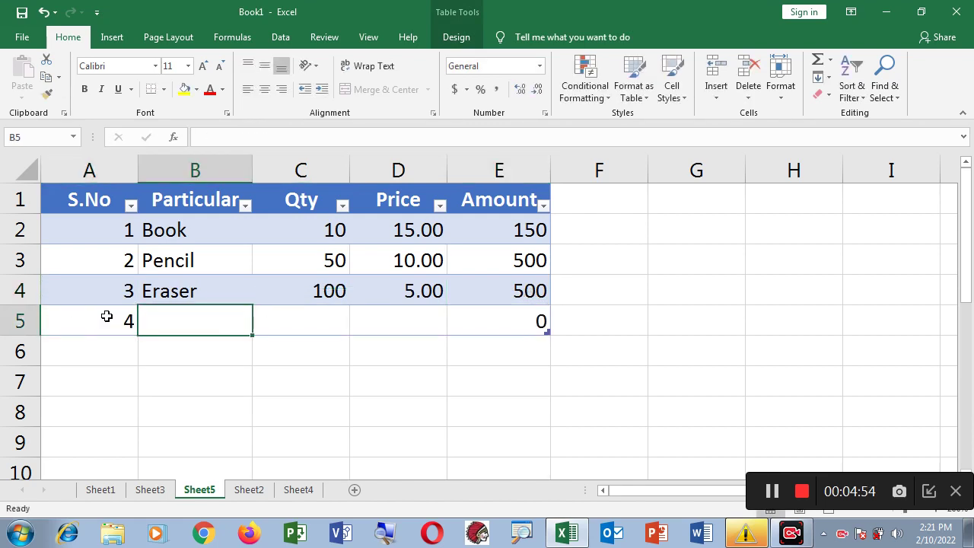
type("Pen")
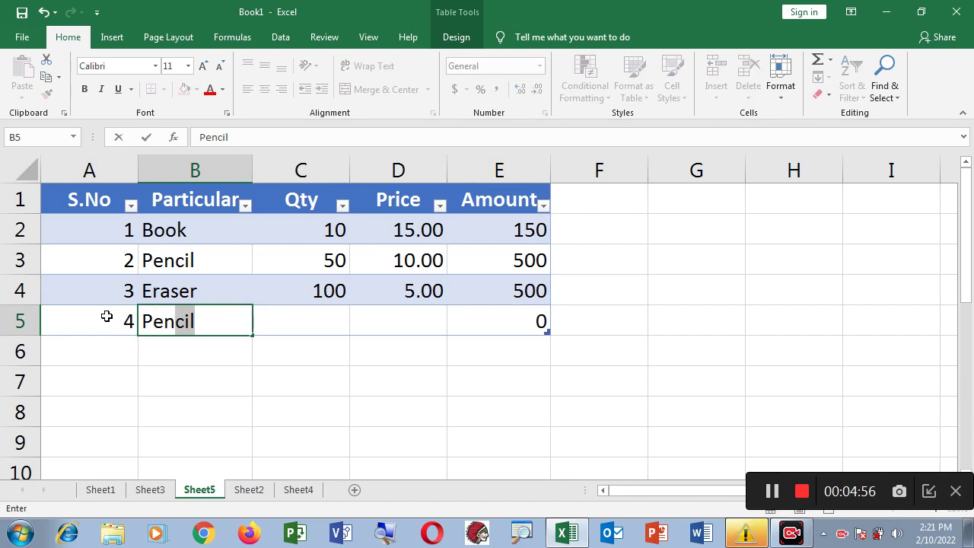
key("BackSpace")
key("Tab")
type("1000")
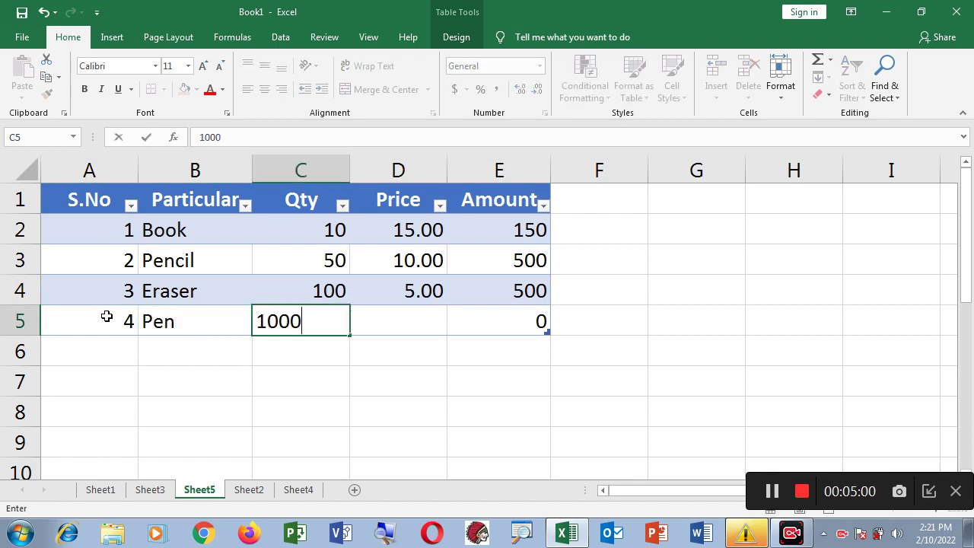
key("Tab")
type("10")
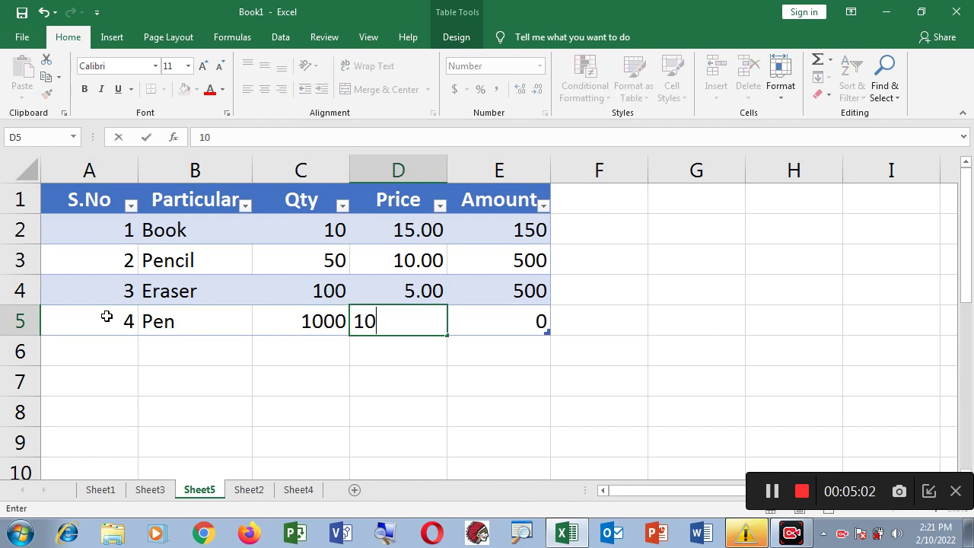
key("Tab")
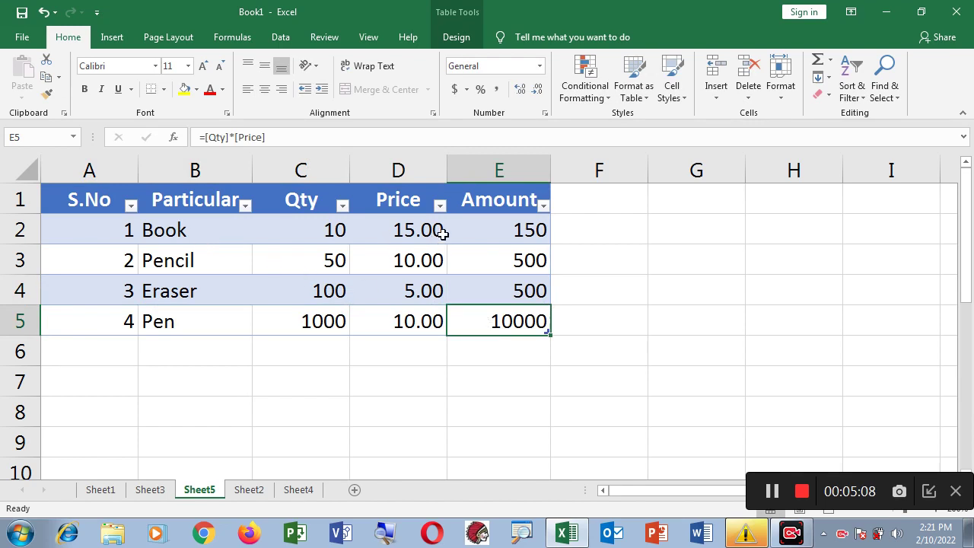
Step: Move cell by cell through the table from the Book record's Amount to the Pen record's Amount
left_click(496, 234)
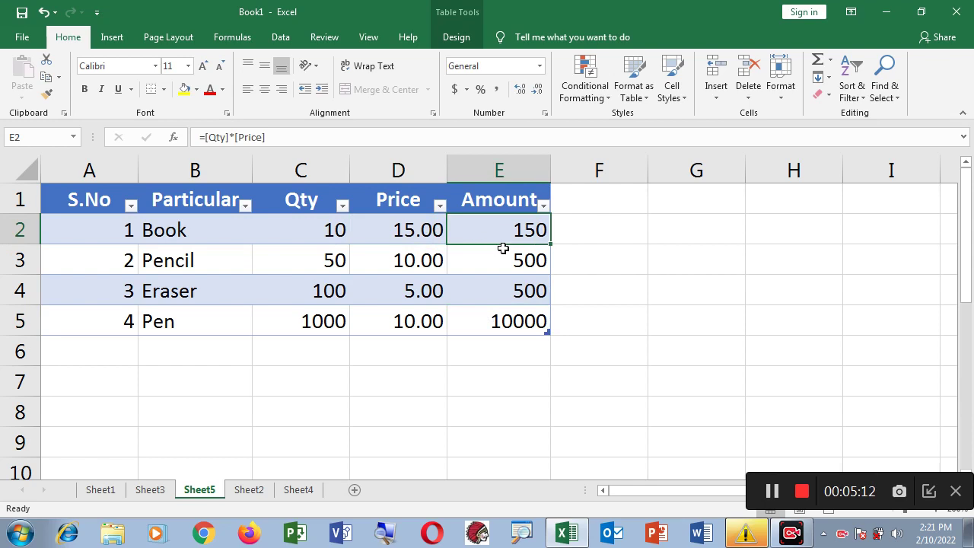
key("Tab")
key("Tab")
key("Tab")
key("Tab")
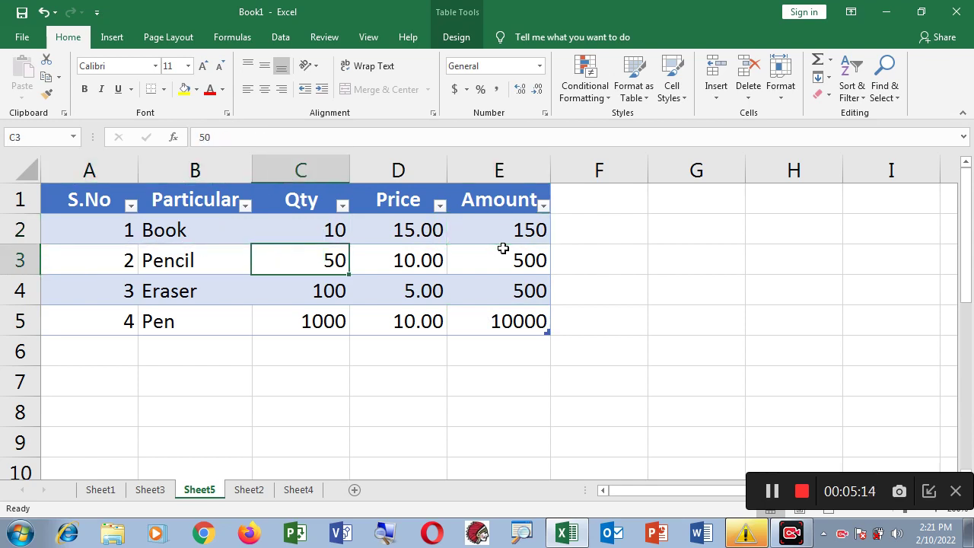
key("Tab")
key("Tab")
key("Tab")
key("Tab")
key("Tab")
key("Tab")
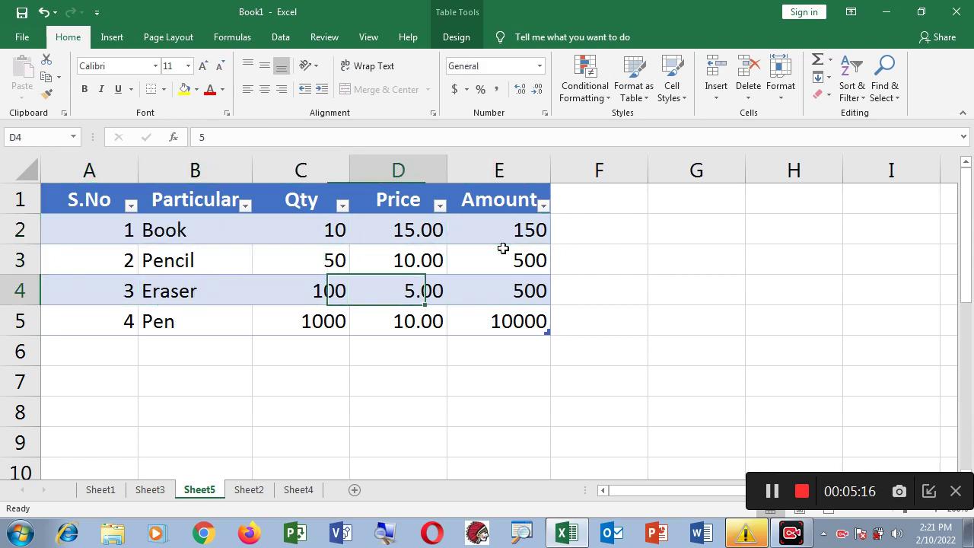
key("Tab")
key("Tab")
key("Tab")
key("Tab")
key("Tab")
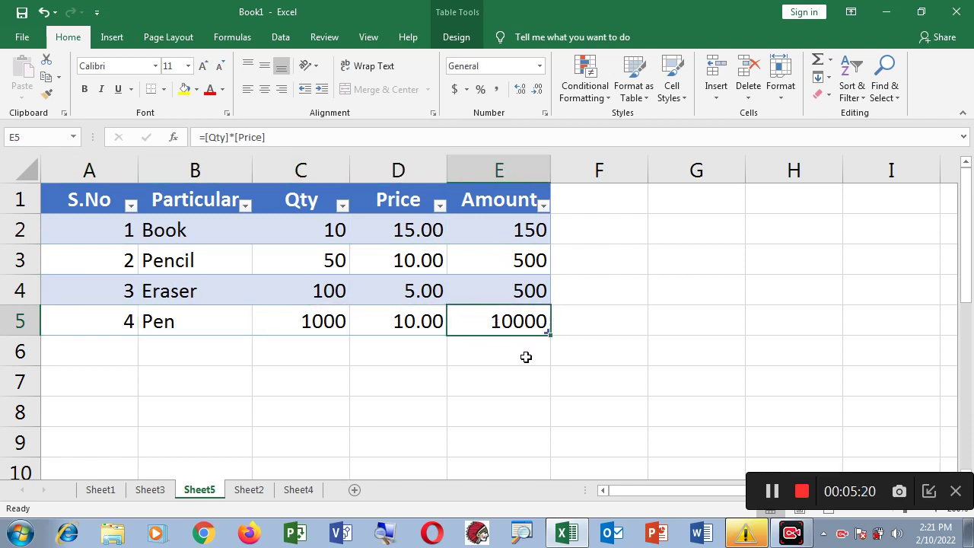
Step: Turn on the table's total row and select the total of the Amount column
left_click(363, 260)
left_click(497, 326)
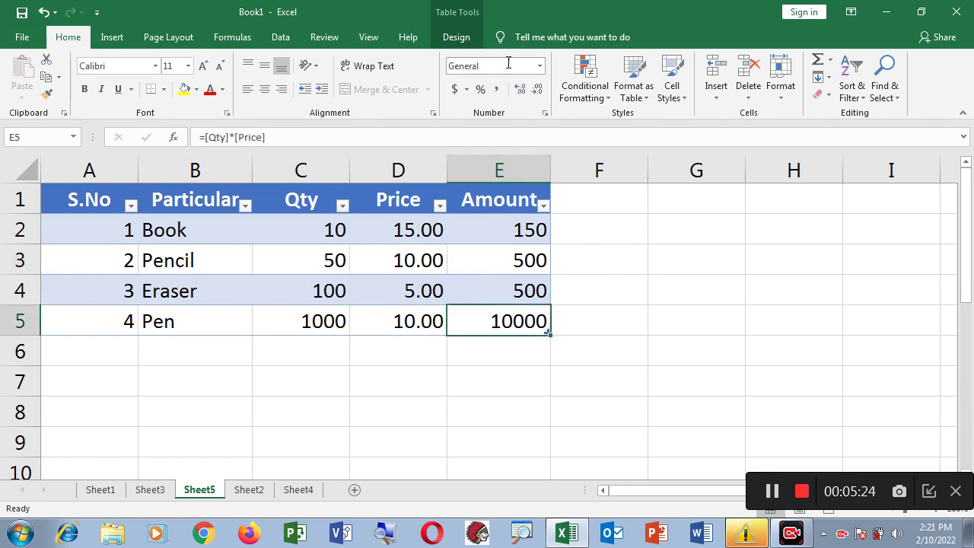
left_click(458, 37)
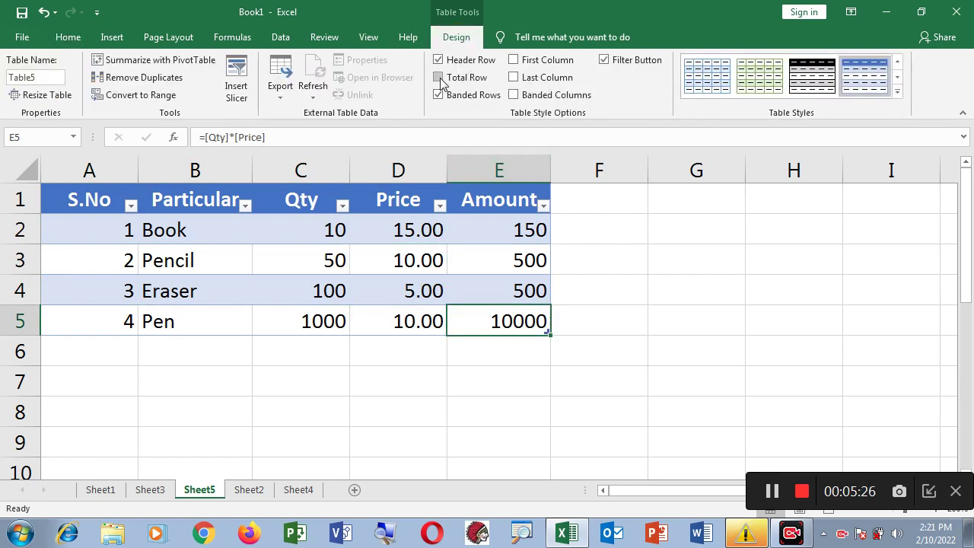
left_click(439, 77)
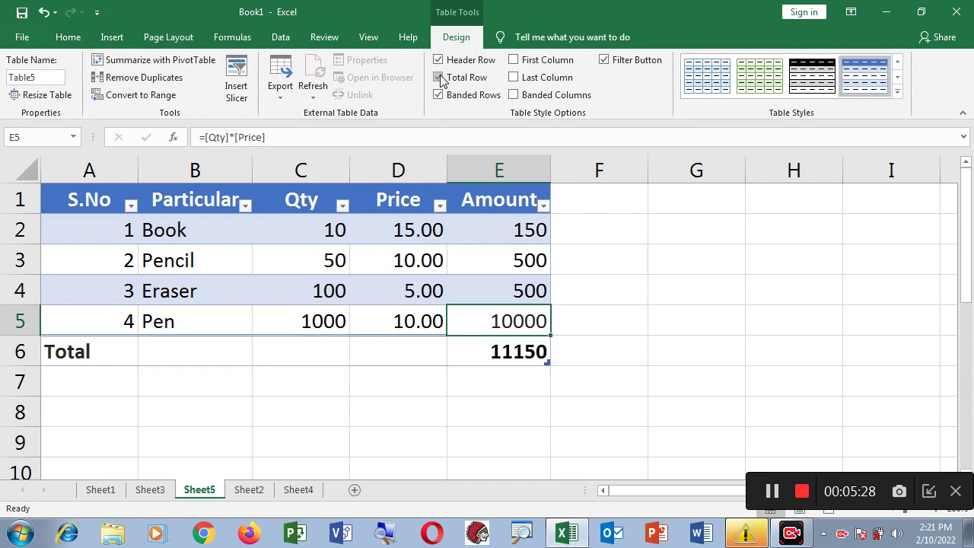
left_click(515, 357)
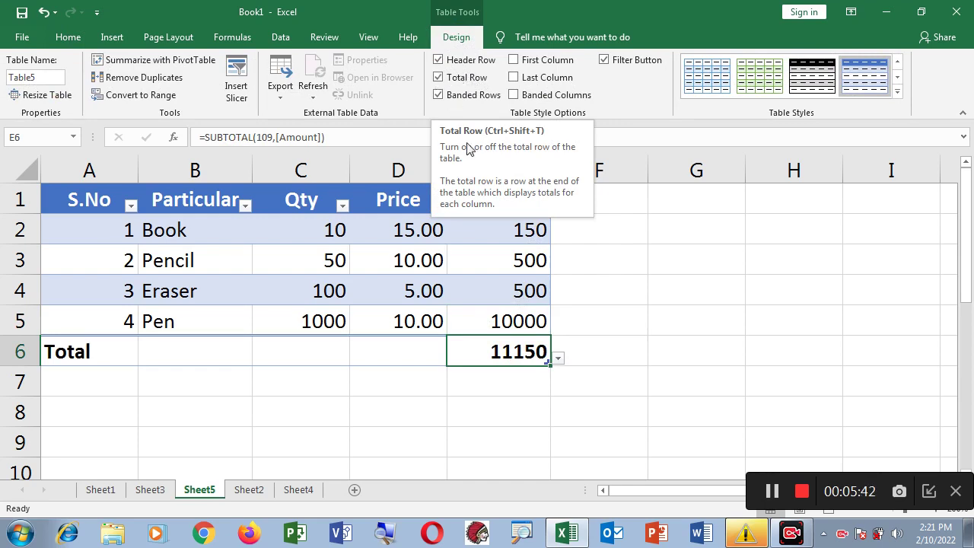
Step: Insert an empty table row between the Pen record and the Total row
left_click(520, 320)
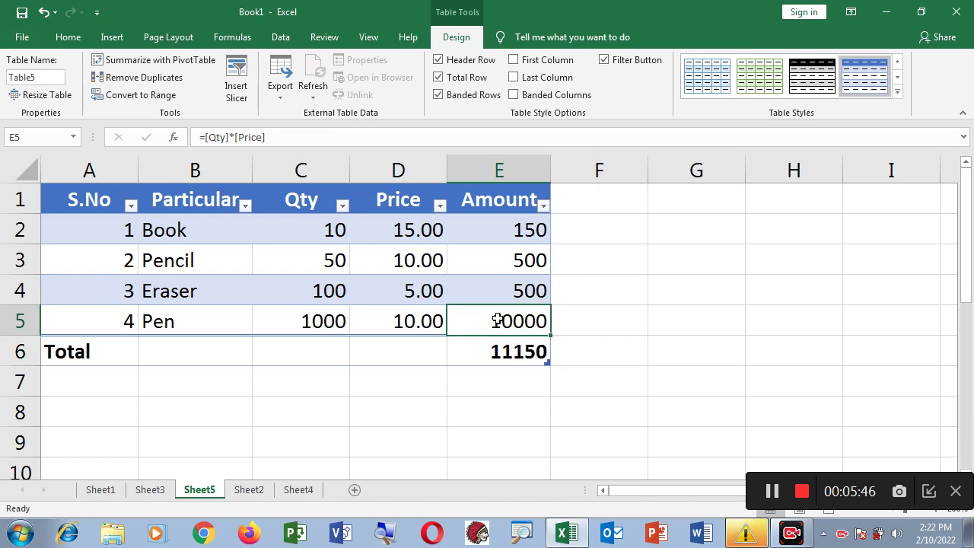
key("Tab")
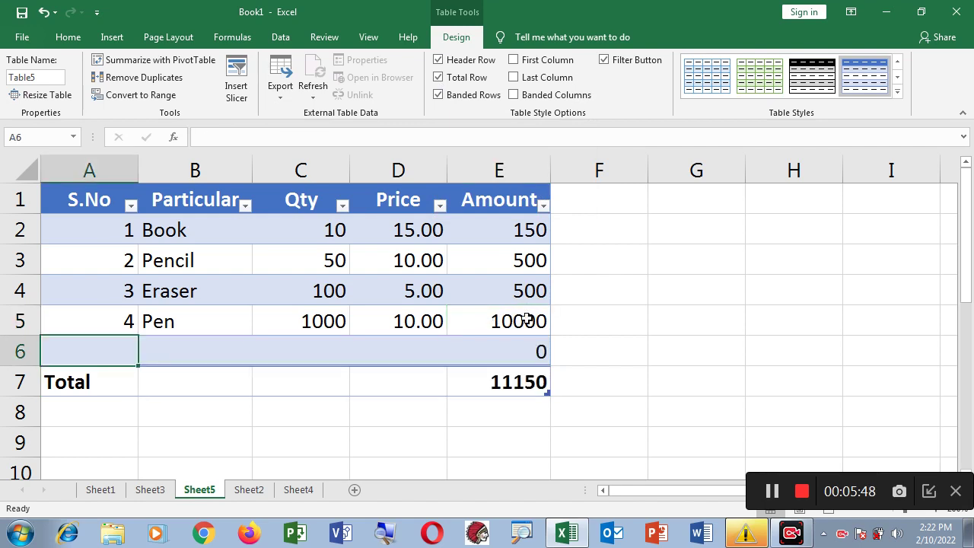
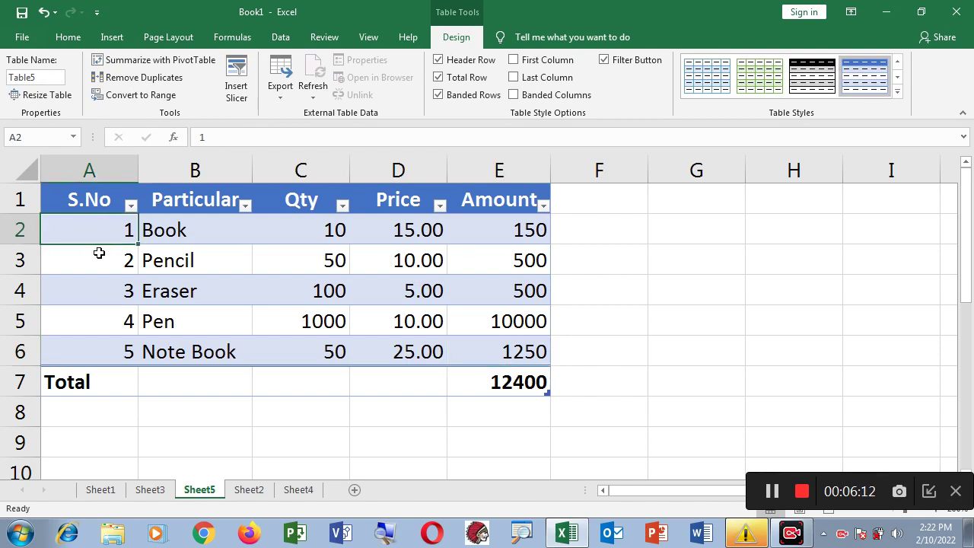
Step: Examine the Pencil record's cells and the formulas behind the Book record's Amount and the Amount total
left_click(99, 253)
left_click(186, 262)
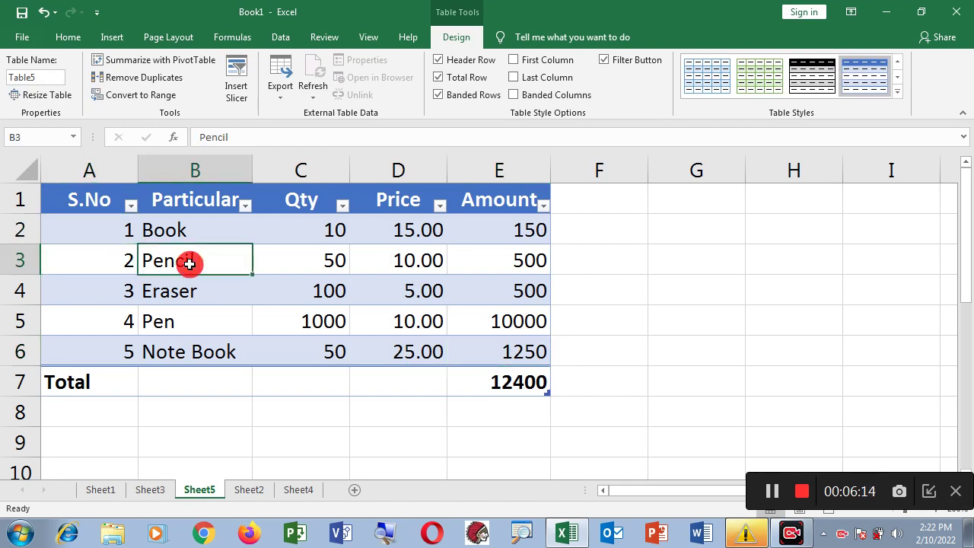
left_click(321, 263)
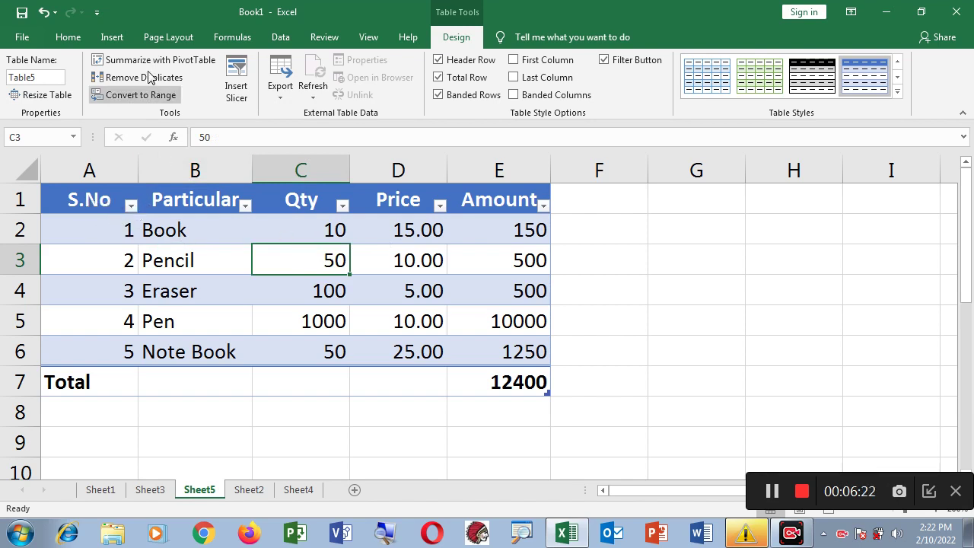
left_click(111, 40)
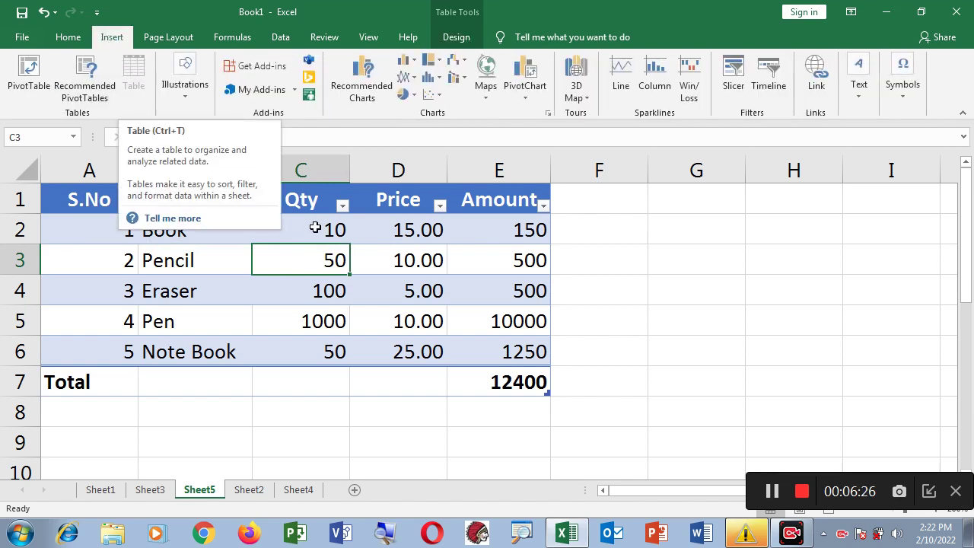
left_click(522, 232)
double_click(523, 231)
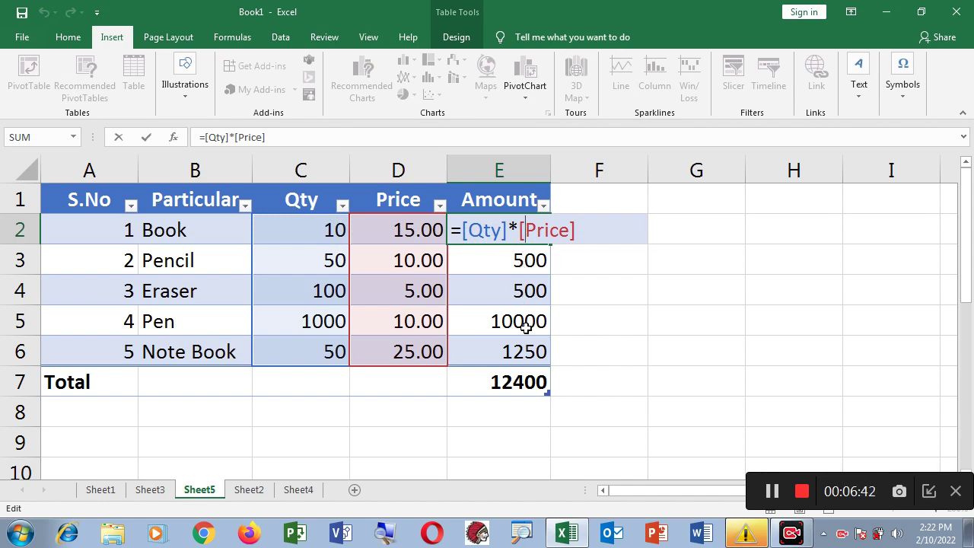
left_click(514, 386)
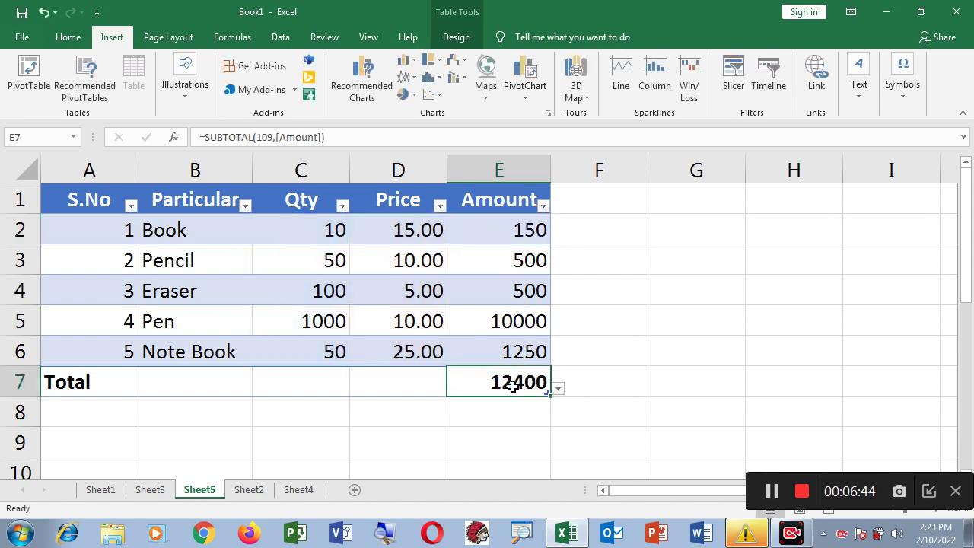
Step: Turn off the table's total row
left_click(453, 38)
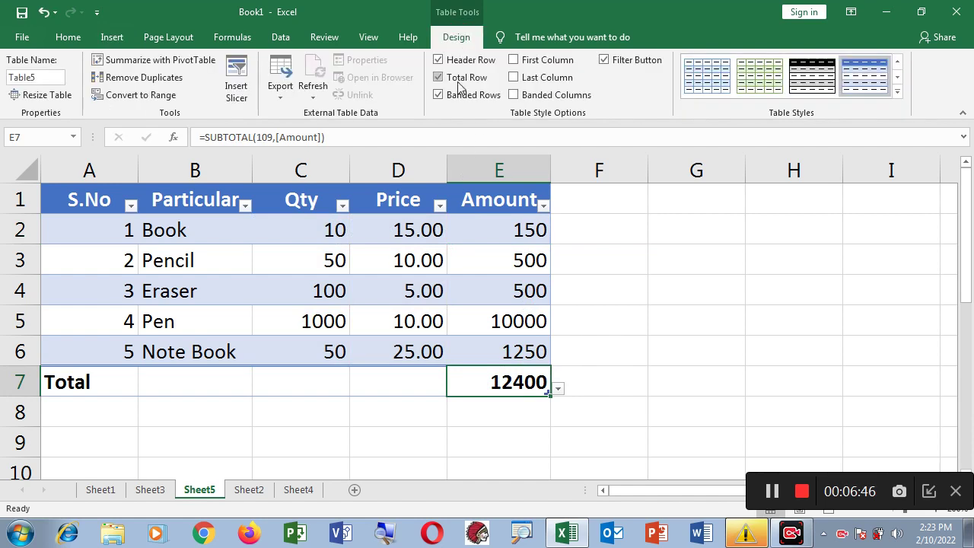
left_click(437, 77)
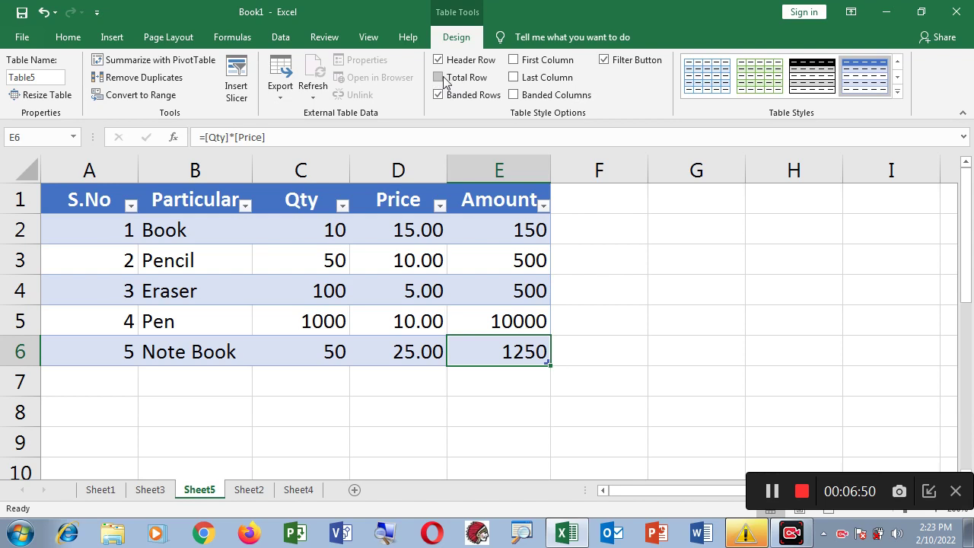
Step: Turn the table's total row back on below the Note Book record
left_click(438, 77)
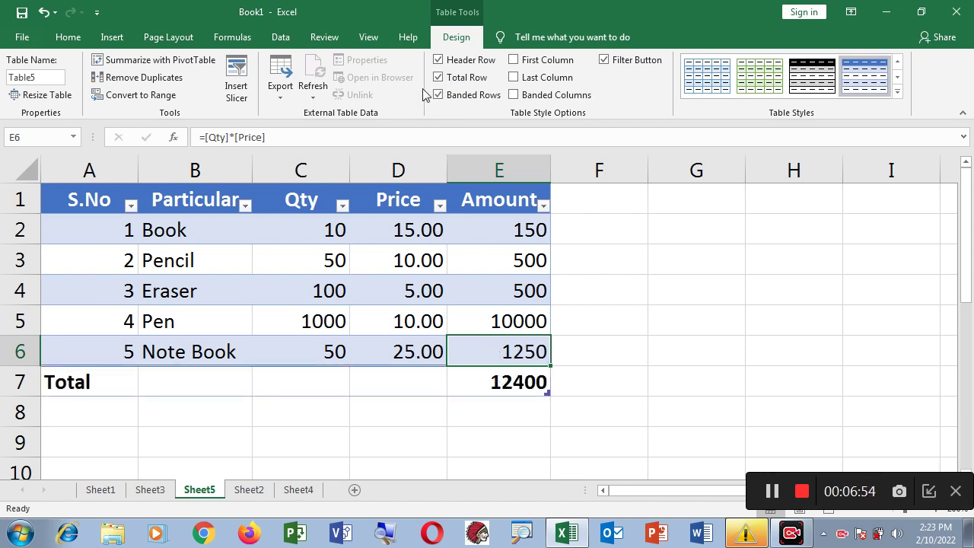
Step: Switch the table's header row off and back on, and do the same with the banded rows
left_click(438, 60)
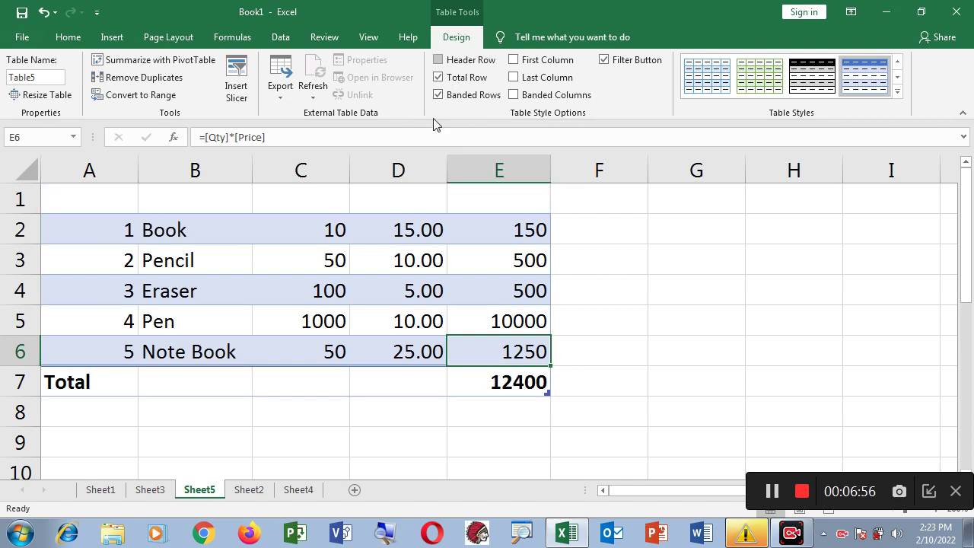
left_click(438, 60)
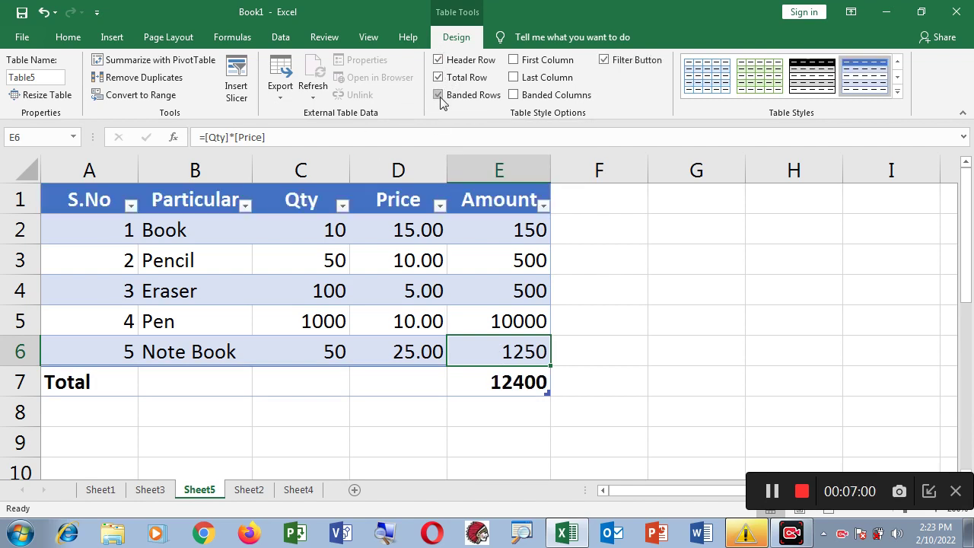
left_click(439, 95)
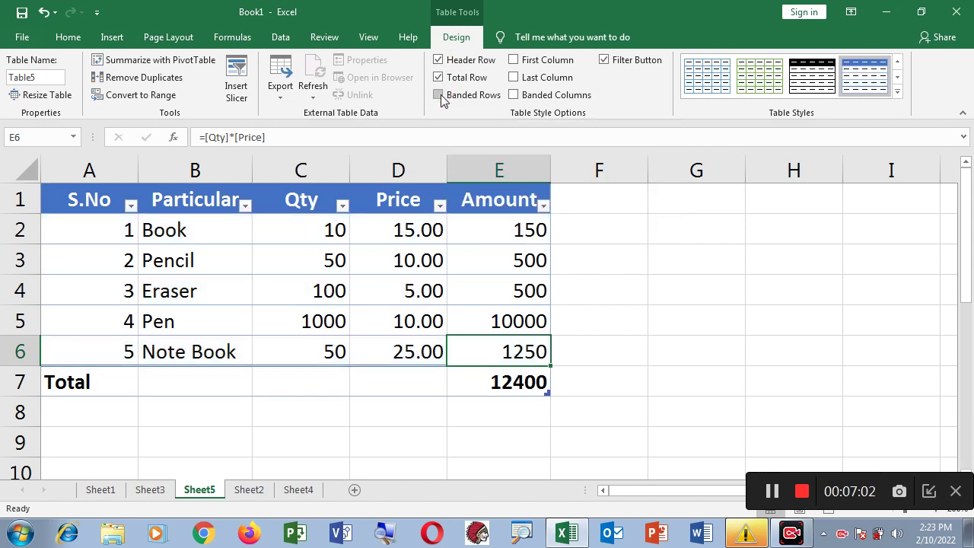
left_click(439, 95)
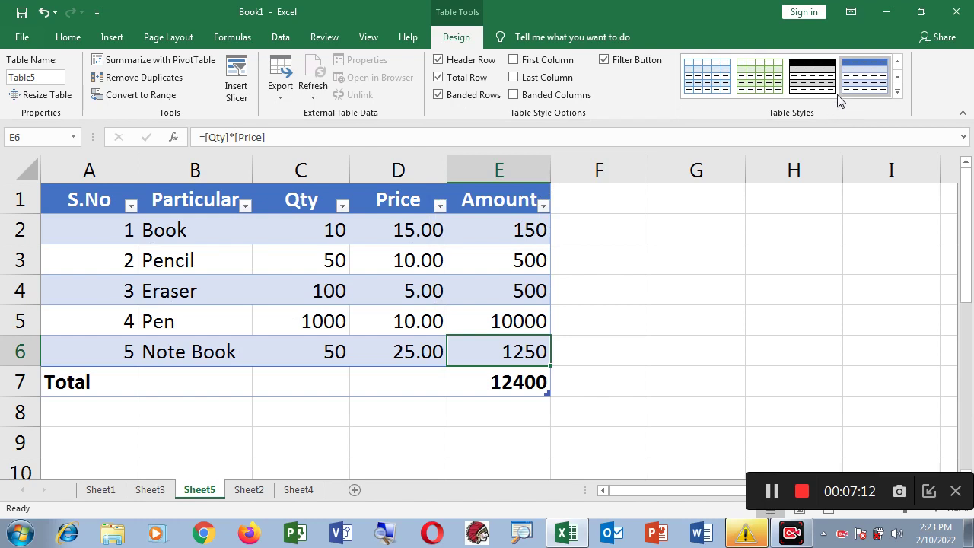
Step: Apply the Medium table style with black header and total rows and grey banding, and deselect the table
left_click(897, 95)
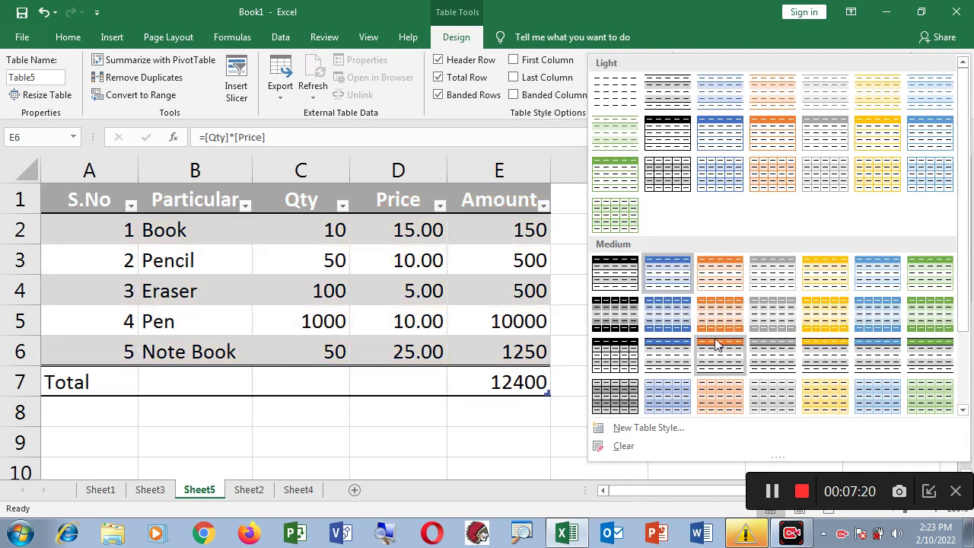
left_click(628, 332)
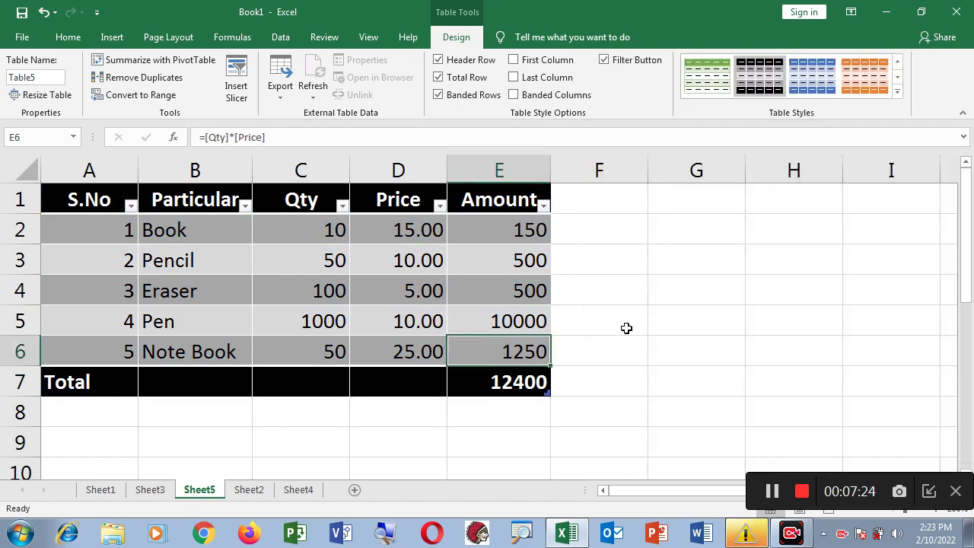
left_click(697, 374)
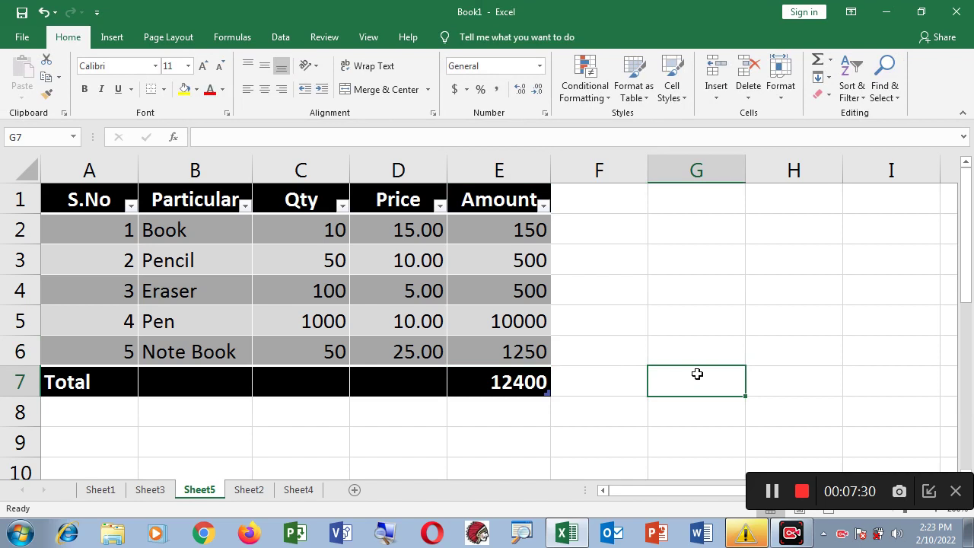
Step: Examine the Book record cell by cell, including its Amount formula, and the formula behind the Amount total
left_click(114, 225)
left_click(226, 228)
left_click(293, 226)
left_click(392, 230)
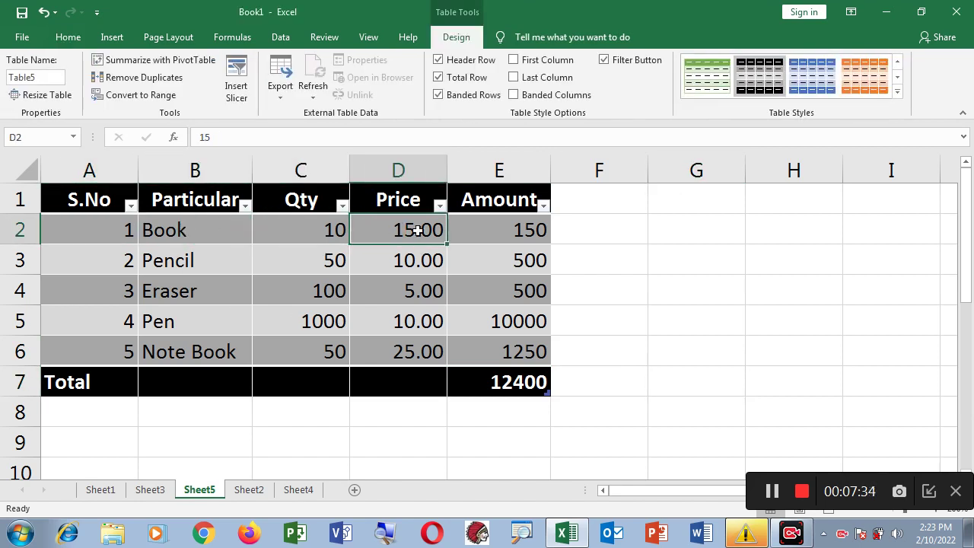
left_click(491, 229)
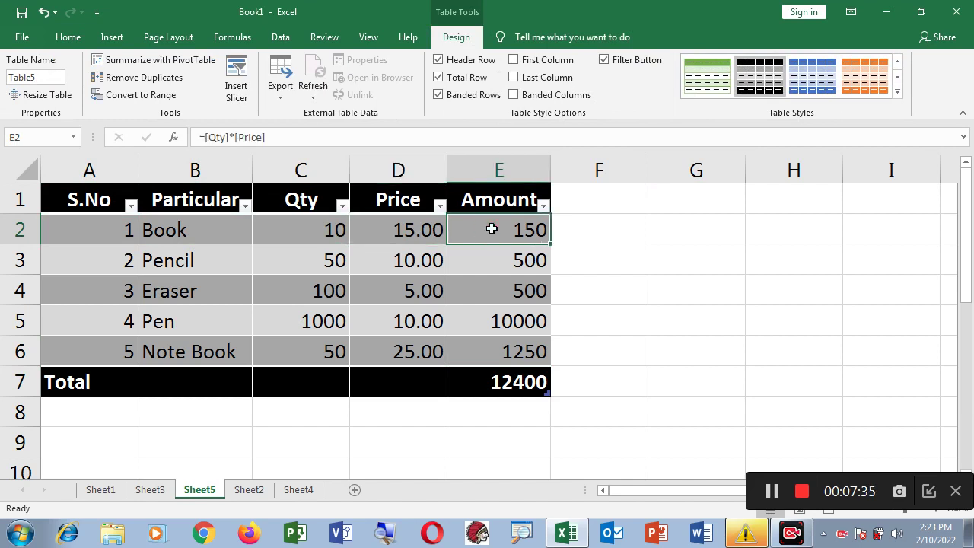
left_click(482, 385)
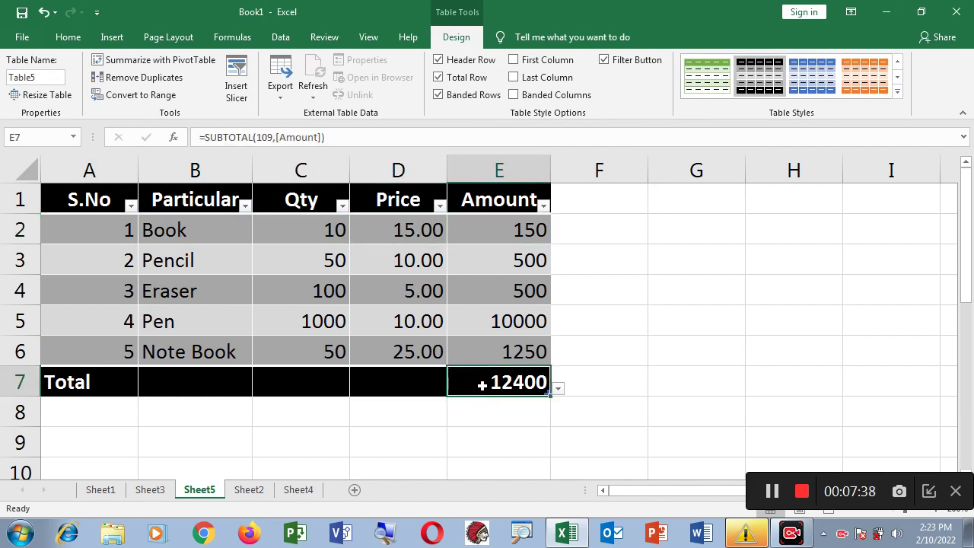